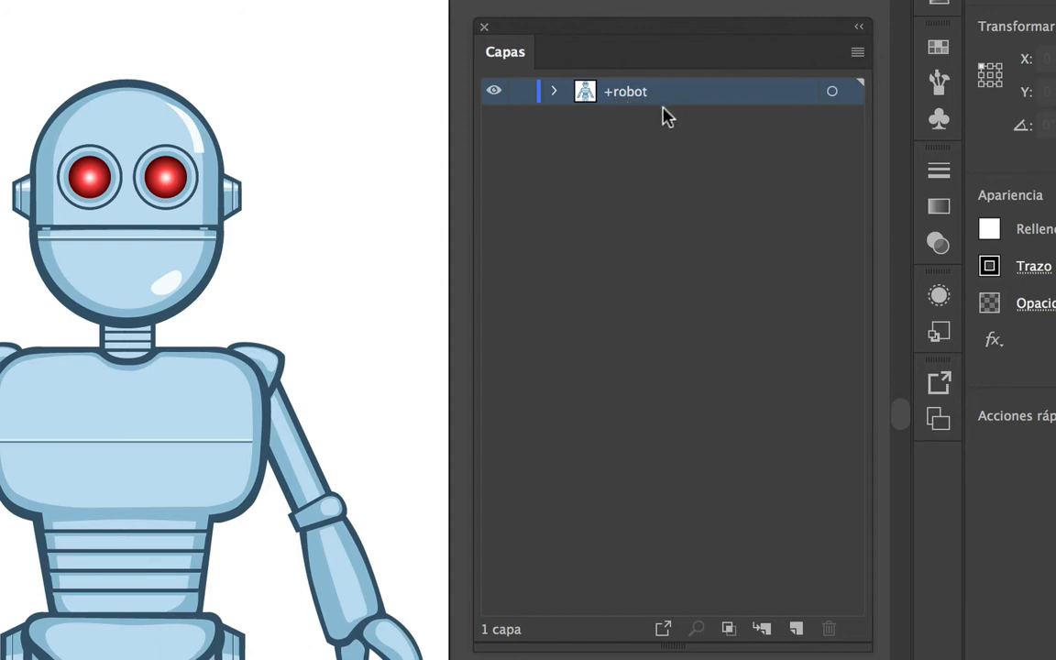
Expand the robot layer, its Head group and both eye groups to examine how the eyeball and blink layers are organised
left_click(553, 95)
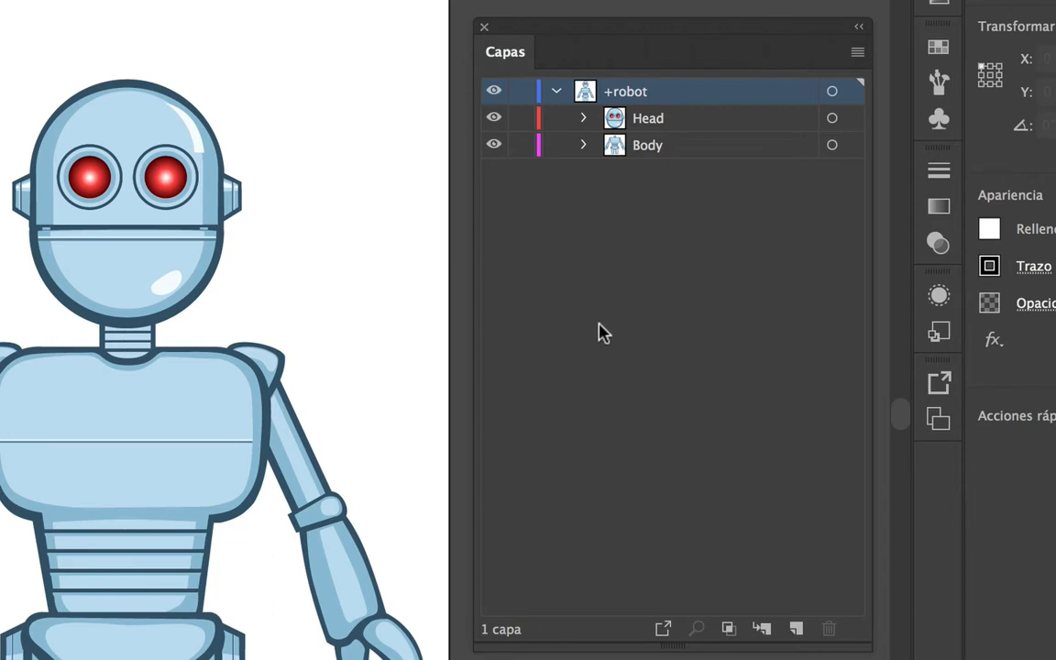
left_click(584, 118)
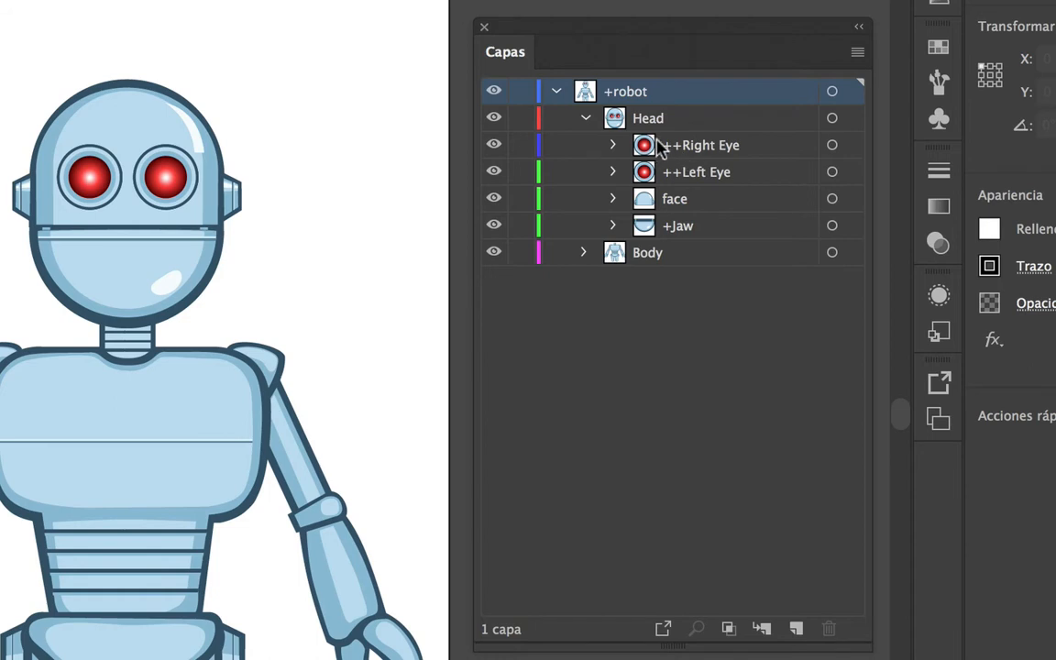
left_click(612, 147)
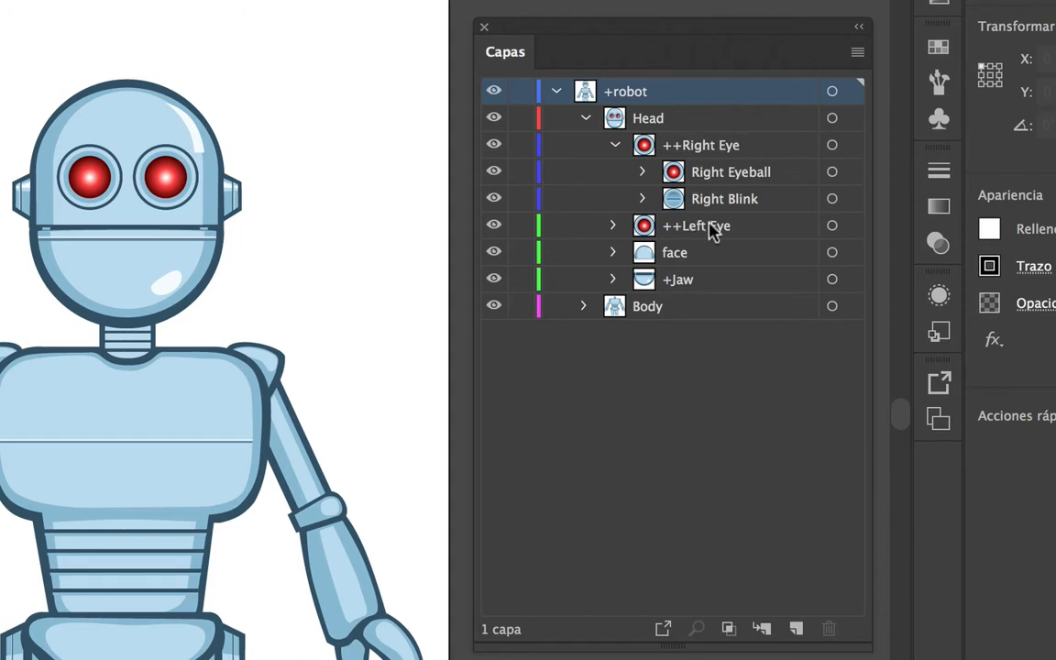
left_click(612, 227)
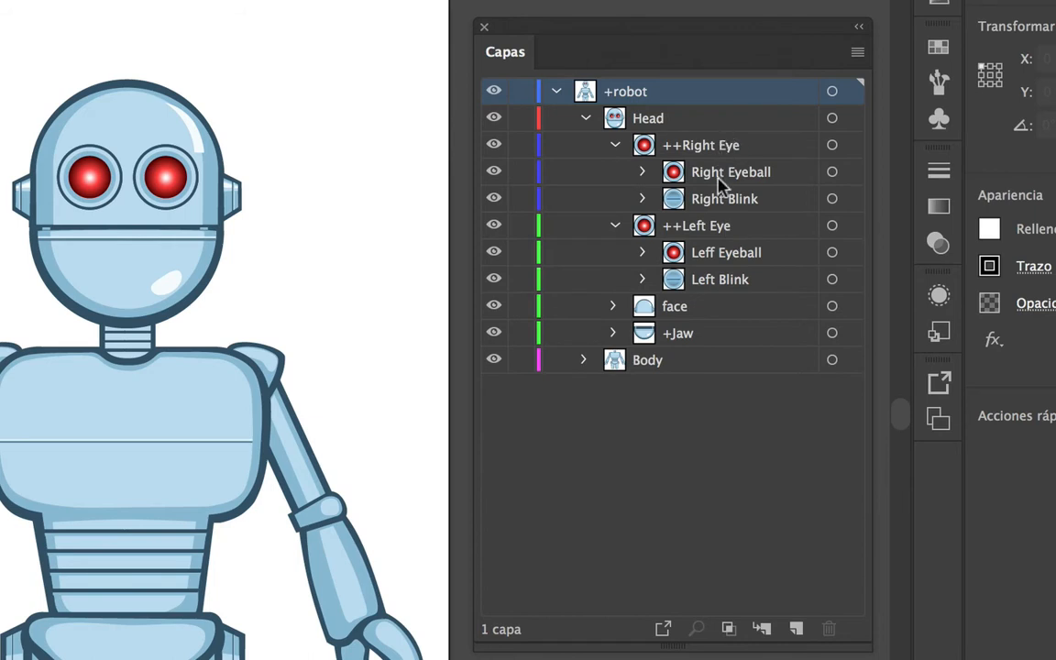
Correct the misspelled eyeball layer name in the Left Eye group to "Left Eyeball"
left_click(713, 260)
double_click(715, 254)
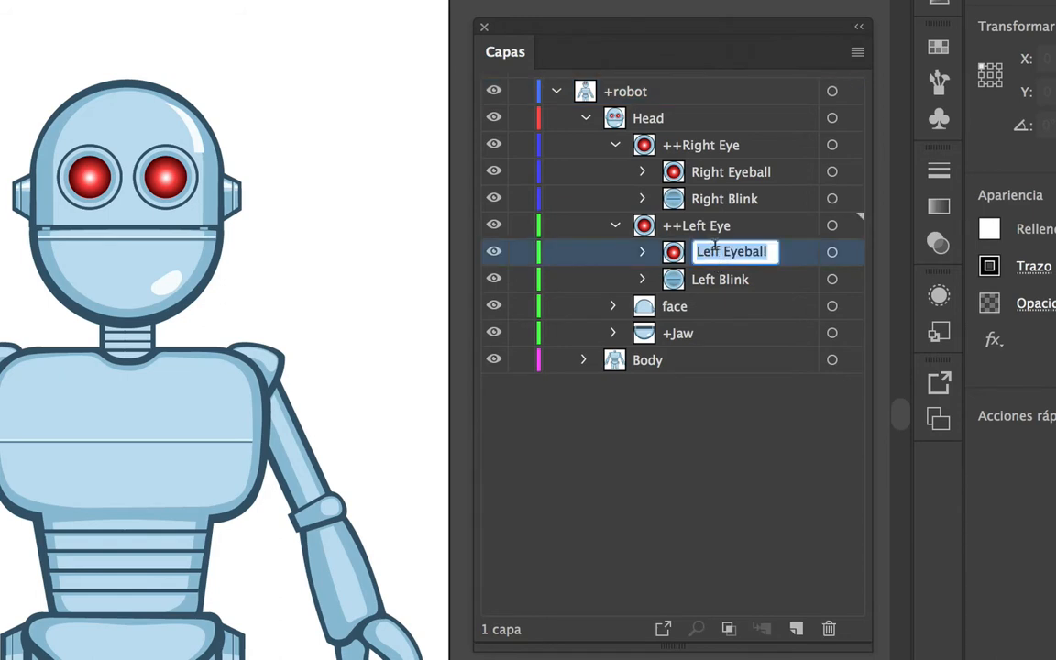
left_click(716, 251)
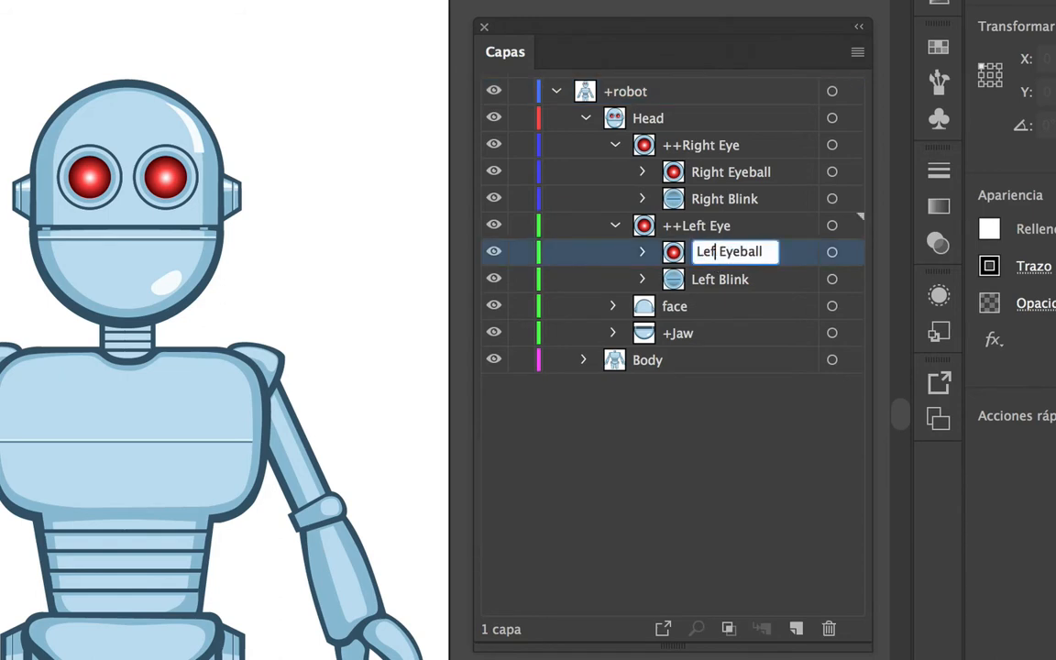
key("Right")
left_click(666, 435)
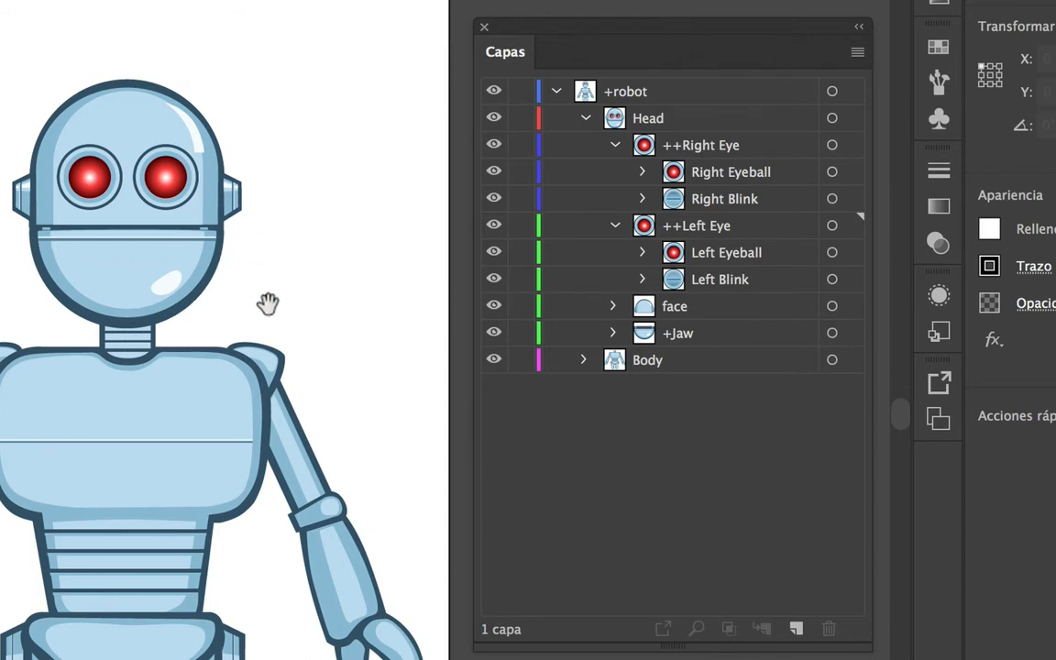
Hide and show the Jaw layer repeatedly to examine which part of the head it contains
left_click(681, 339)
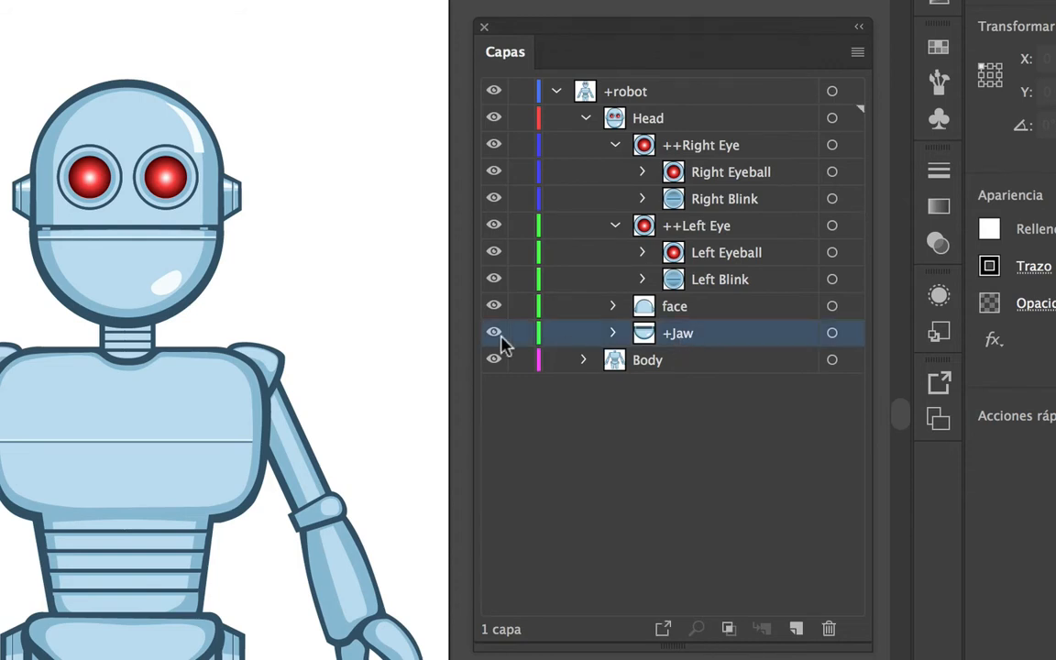
left_click(494, 335)
left_click(495, 335)
left_click(494, 334)
left_click(494, 334)
left_click(494, 335)
left_click(494, 335)
Expand the Body group and briefly hide and reshow the Torso and Left Arm to examine each part
left_click(585, 361)
left_click(611, 413)
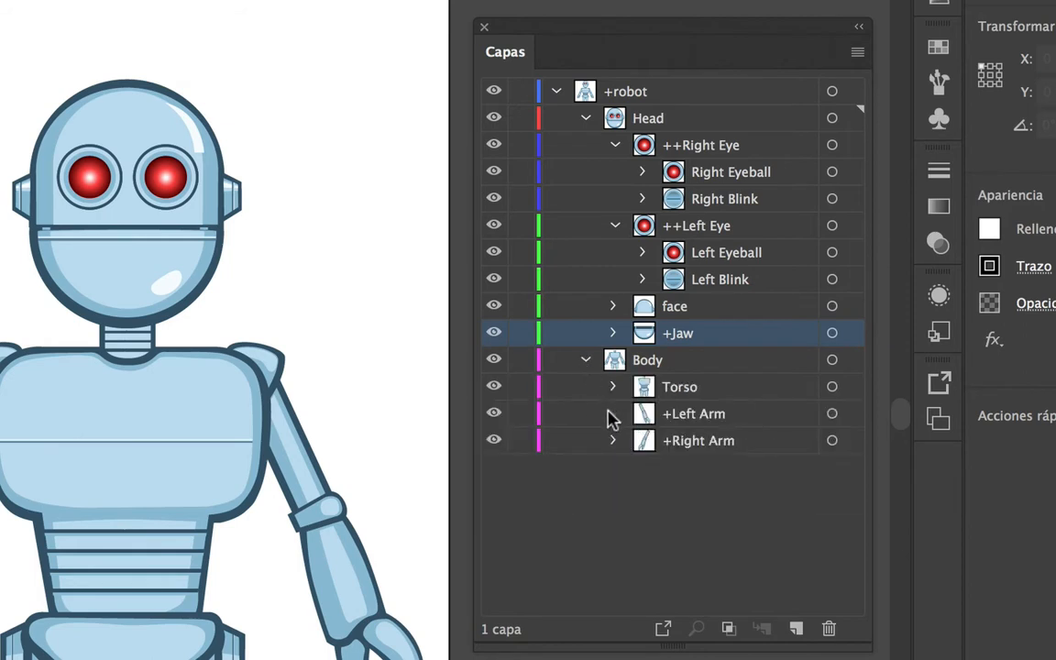
left_click(697, 386)
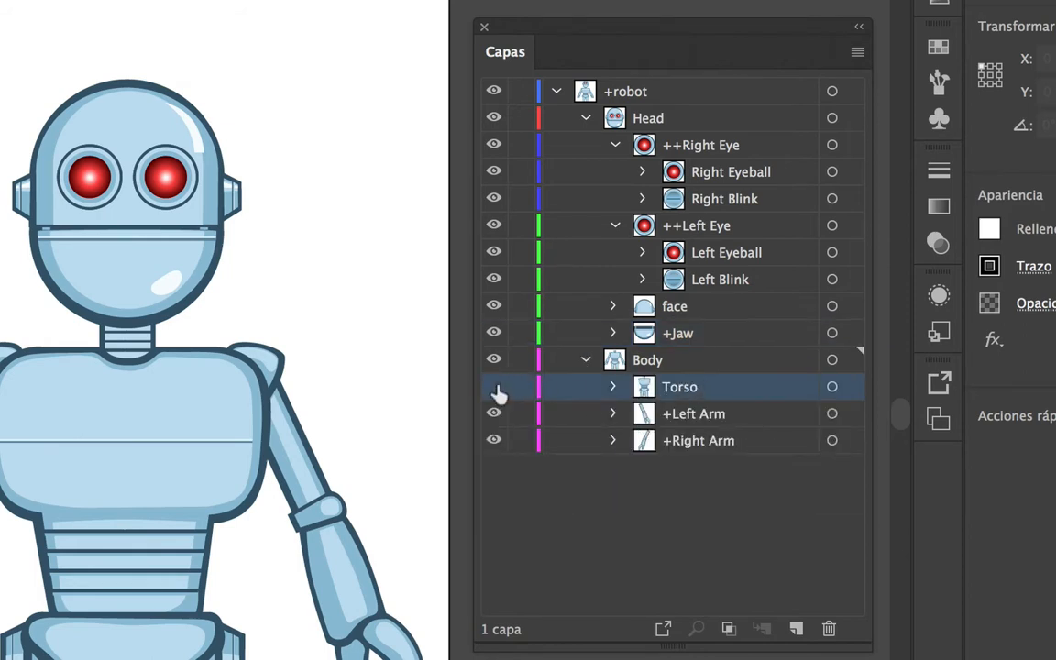
left_click(494, 387)
left_click(494, 387)
left_click(494, 413)
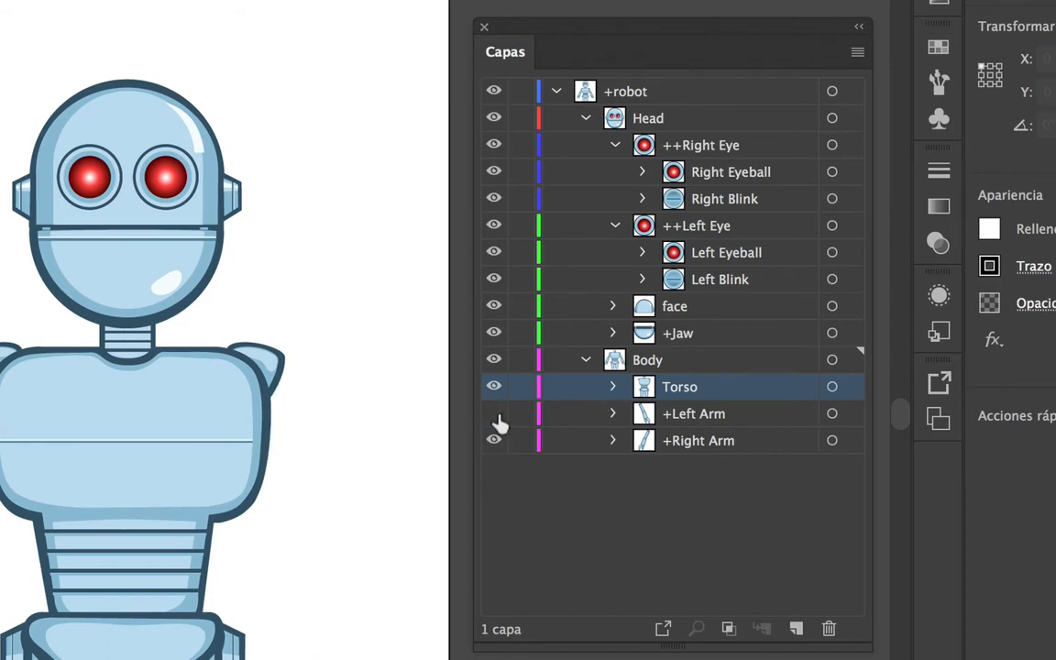
left_click(494, 413)
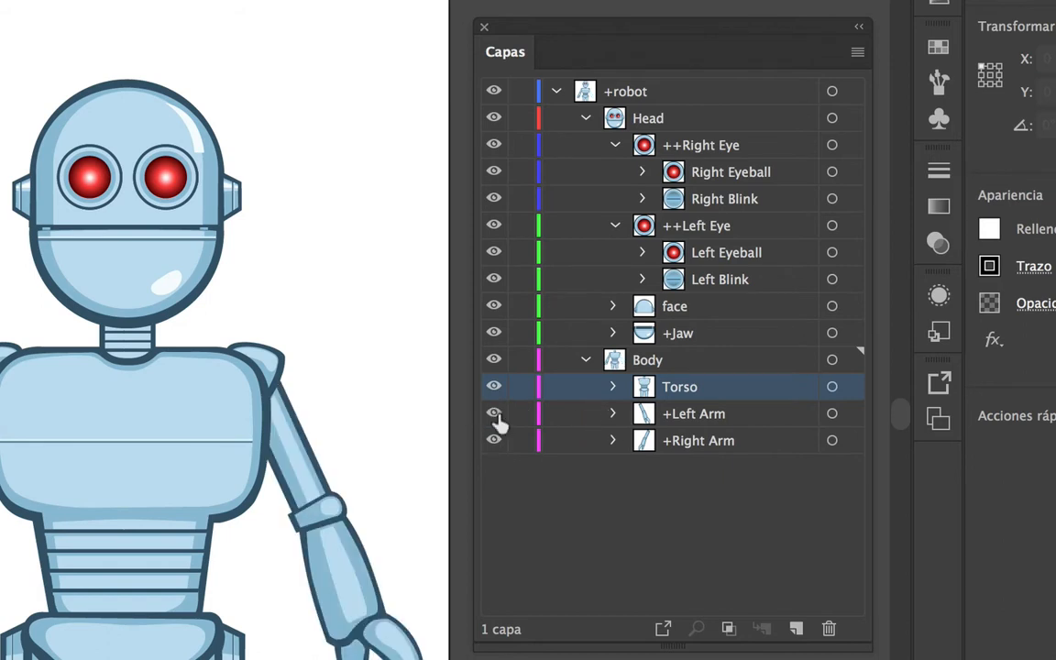
Inspect the forearm sublayers inside Left Arm and Right Arm, briefly hiding the left forearm, and collapse both arm groups
left_click(612, 413)
left_click(612, 414)
left_click(613, 414)
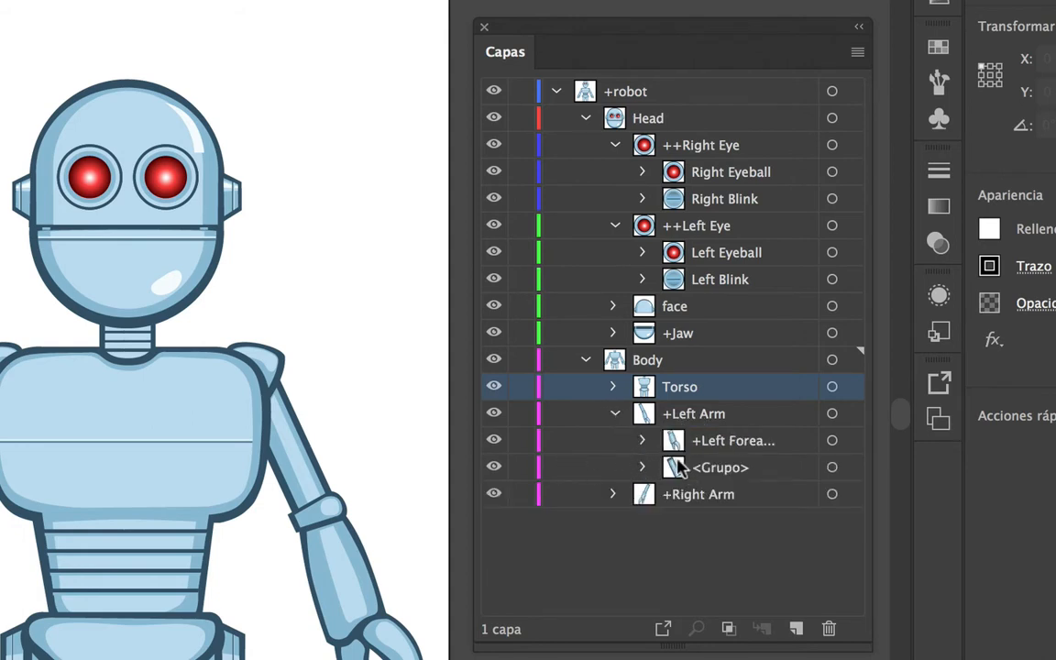
left_click(494, 440)
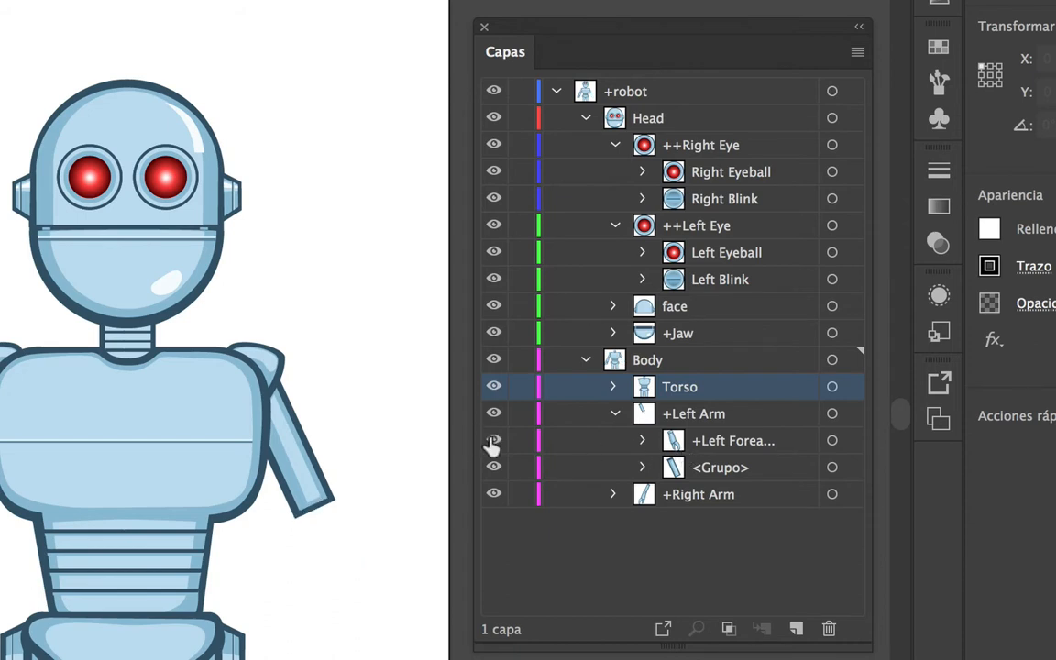
left_click(494, 441)
left_click(614, 495)
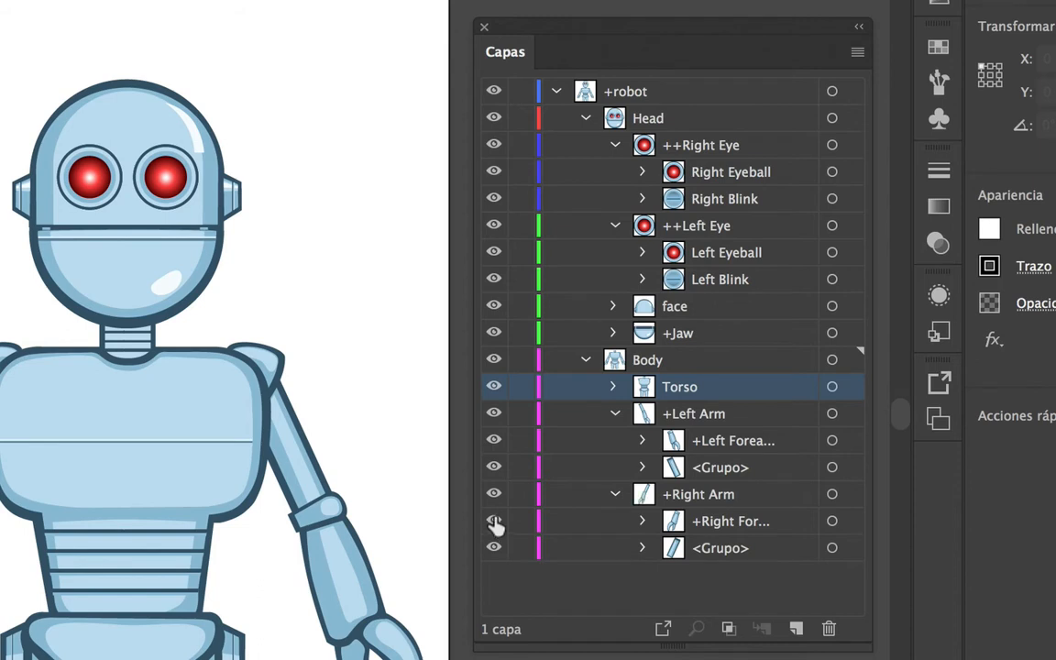
left_click(615, 413)
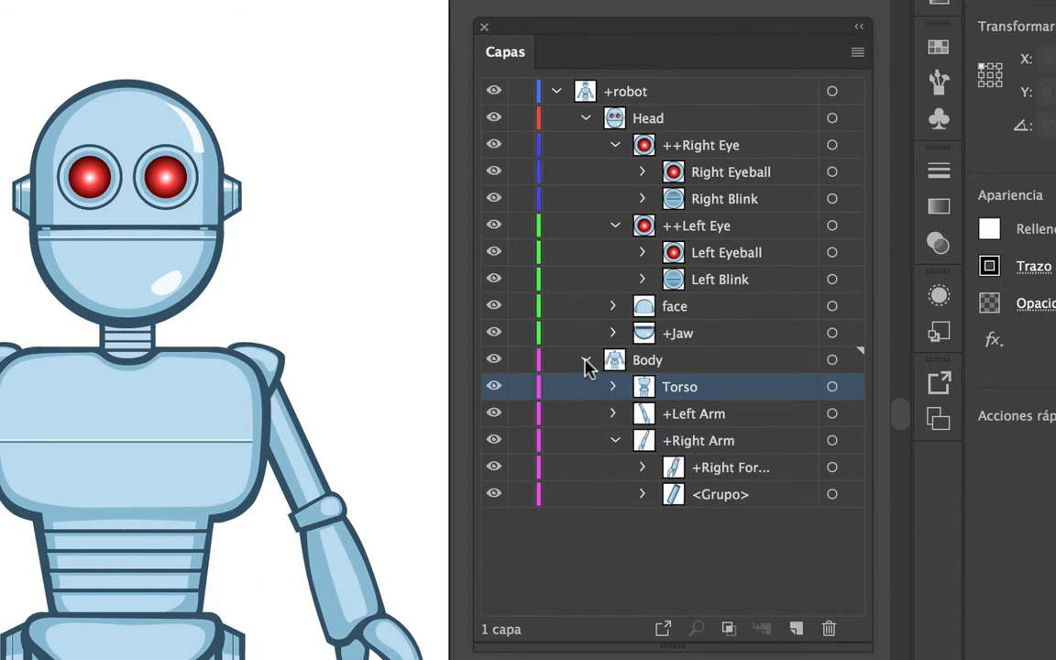
left_click(615, 441)
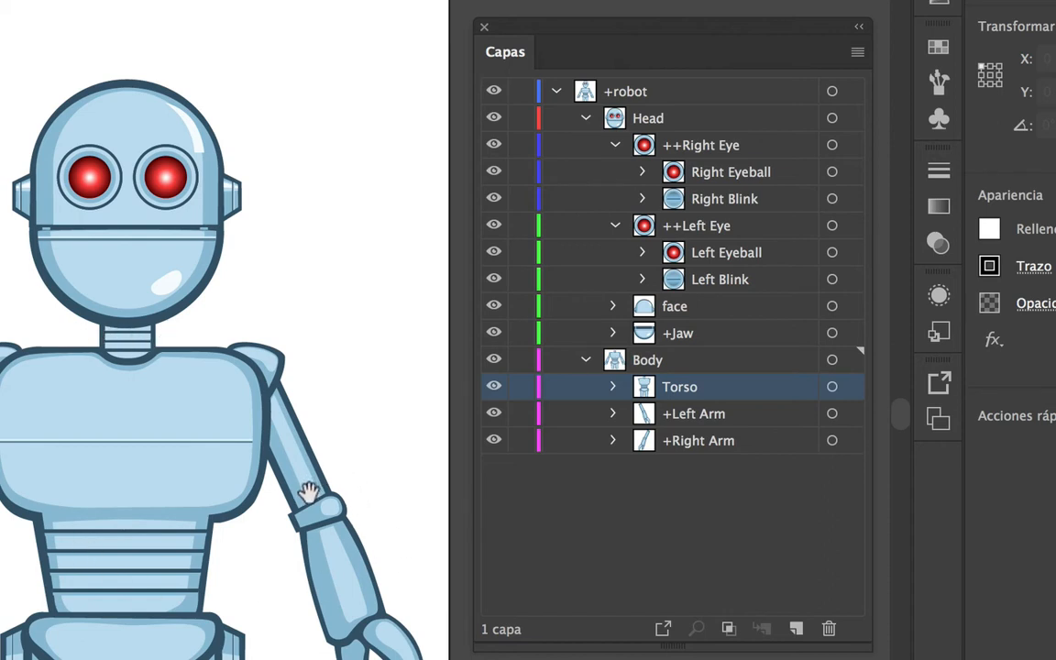
Examine the independent Left Arm and Jaw layers, switching the Jaw's visibility off and on again
left_click(687, 420)
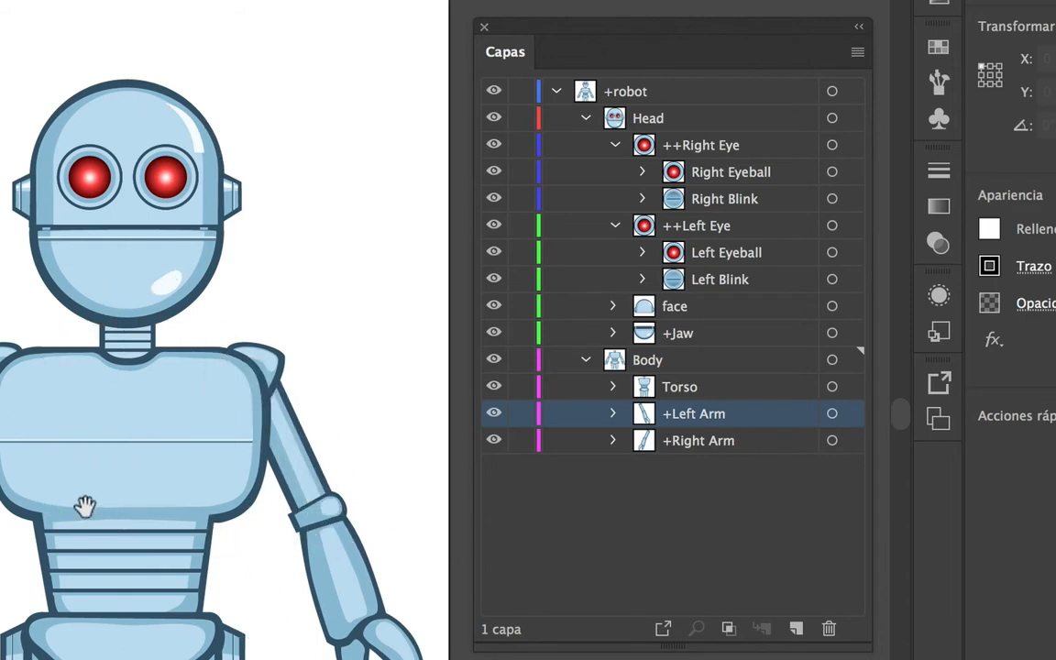
left_click(631, 544)
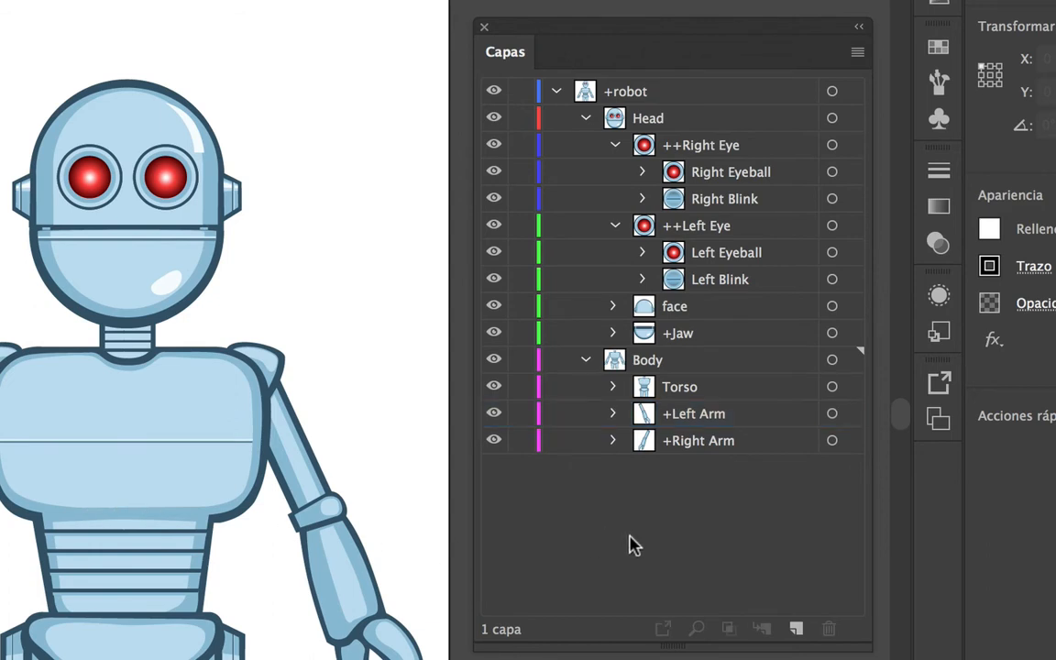
left_click(699, 334)
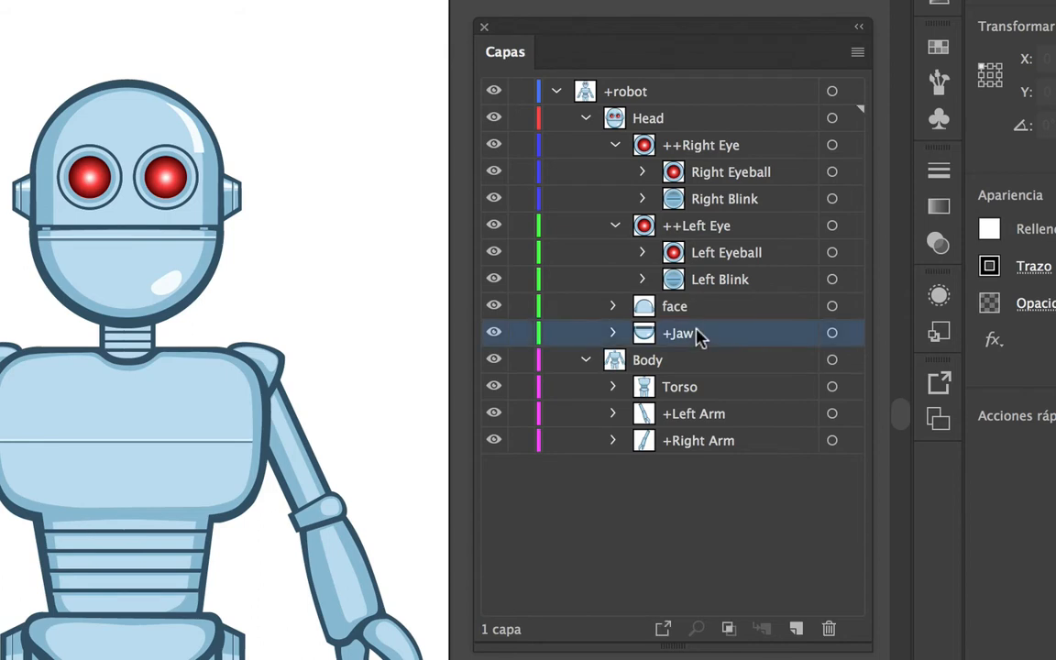
left_click(494, 335)
left_click(494, 335)
left_click(494, 335)
left_click(494, 335)
Switch to Adobe Character Animator and import Robot.ai from the Robot folder inside Puppets
key("super+Tab")
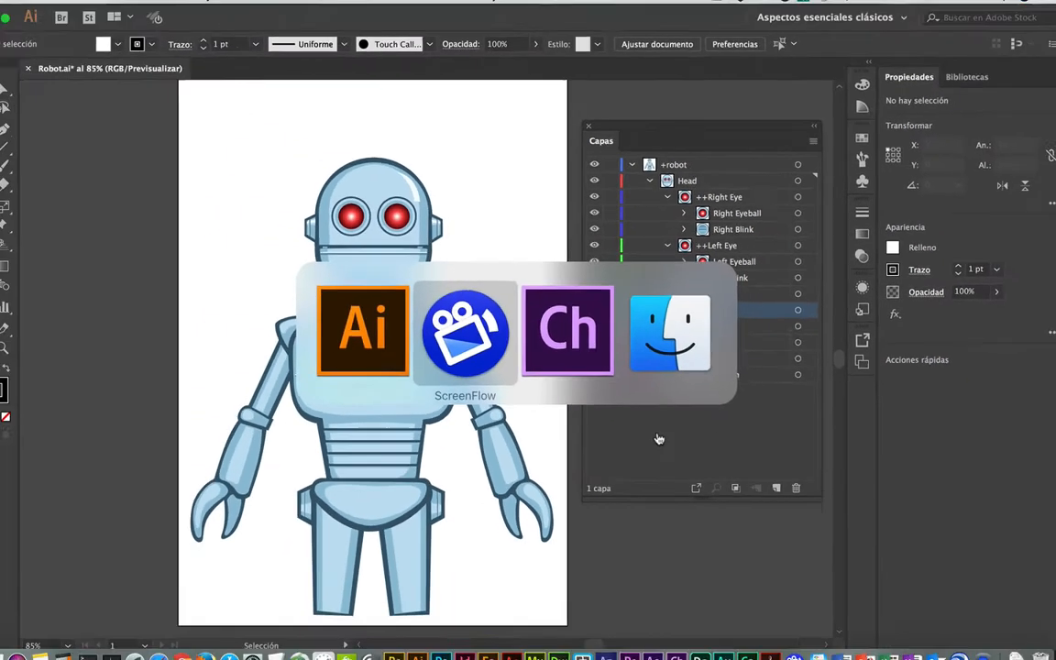
key("super+Tab")
left_click(129, 8)
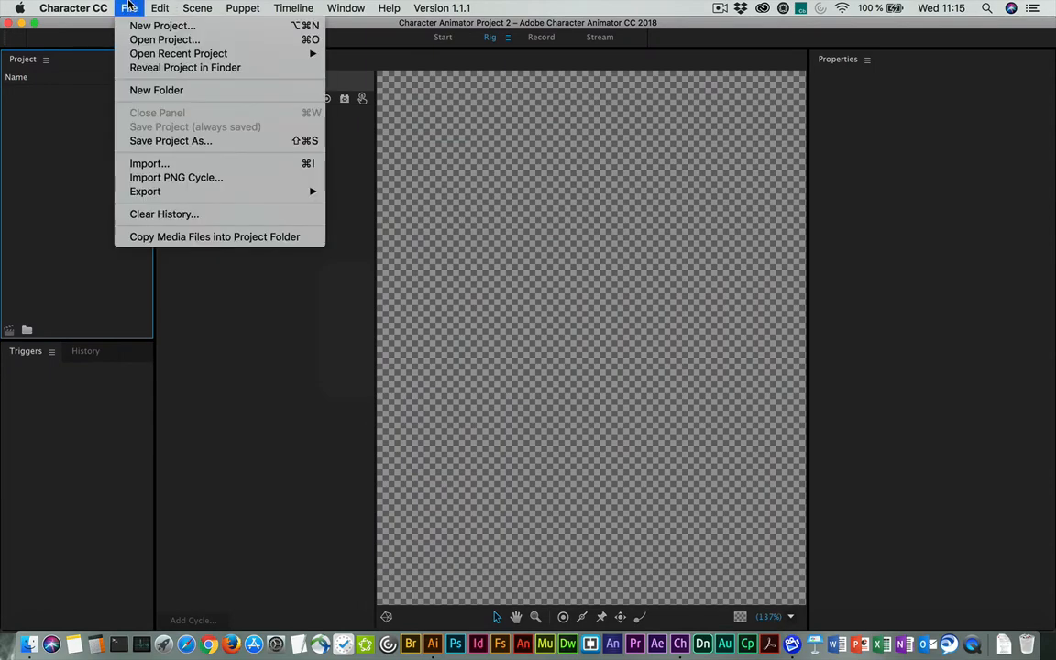
left_click(170, 165)
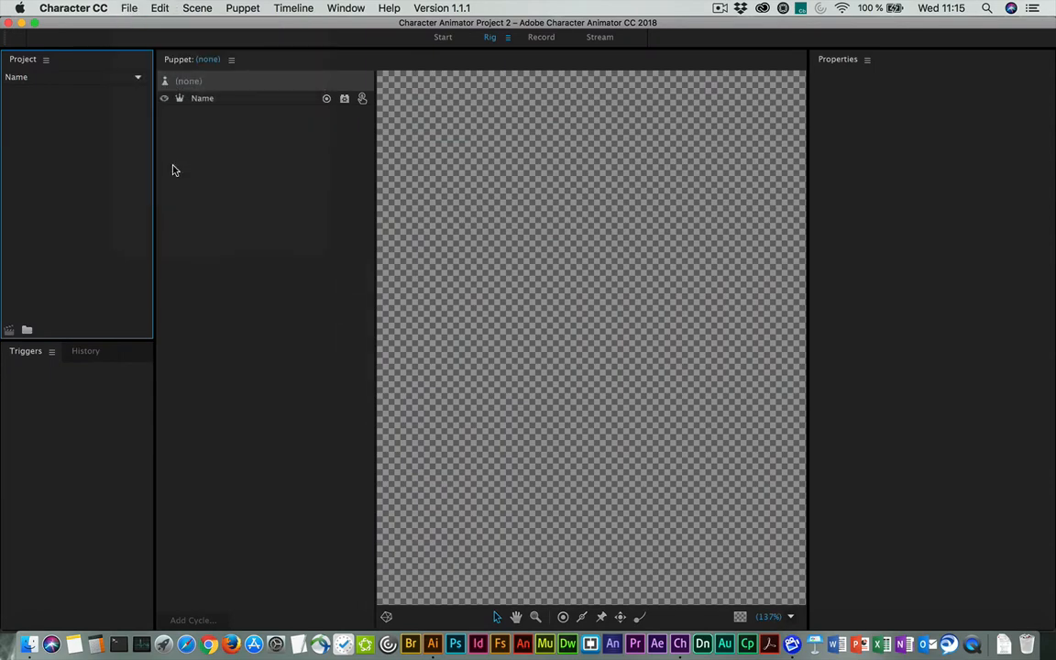
left_click(500, 103)
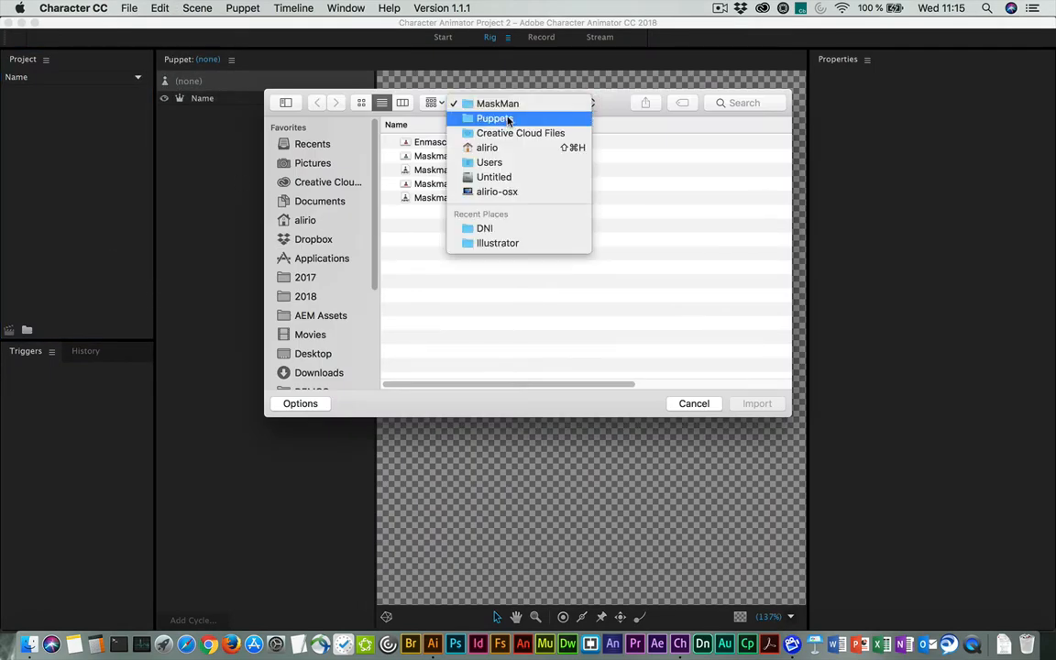
left_click(483, 118)
left_click(566, 281)
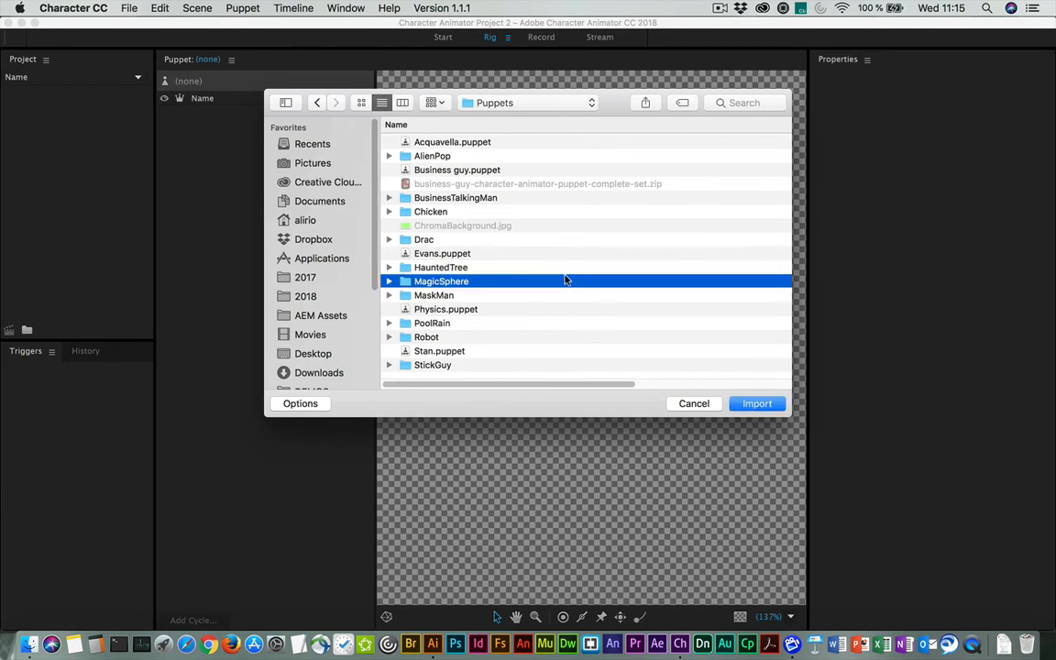
double_click(434, 338)
left_click(418, 144)
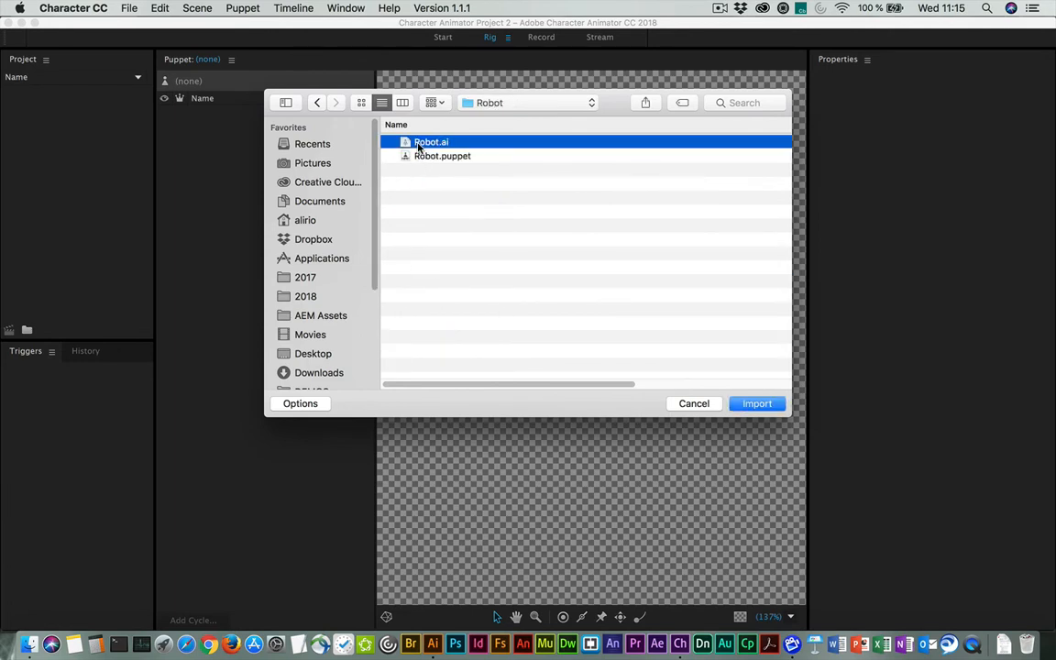
left_click(757, 404)
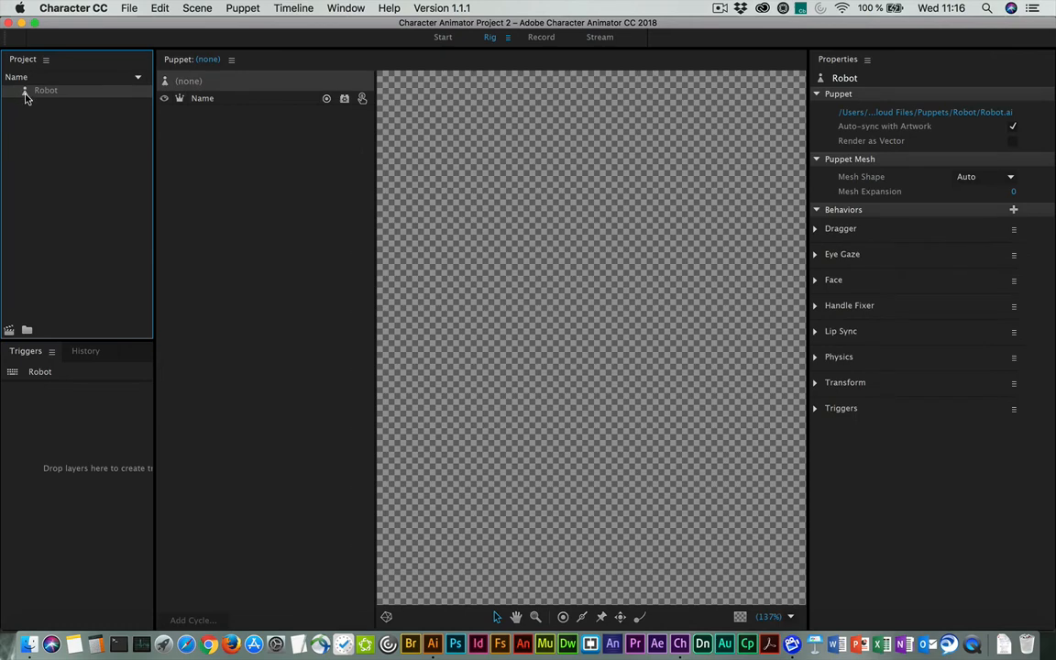
Open the Robot puppet for rigging and pin a fixed handle to the robot layer at the bottom of each leg
double_click(26, 97)
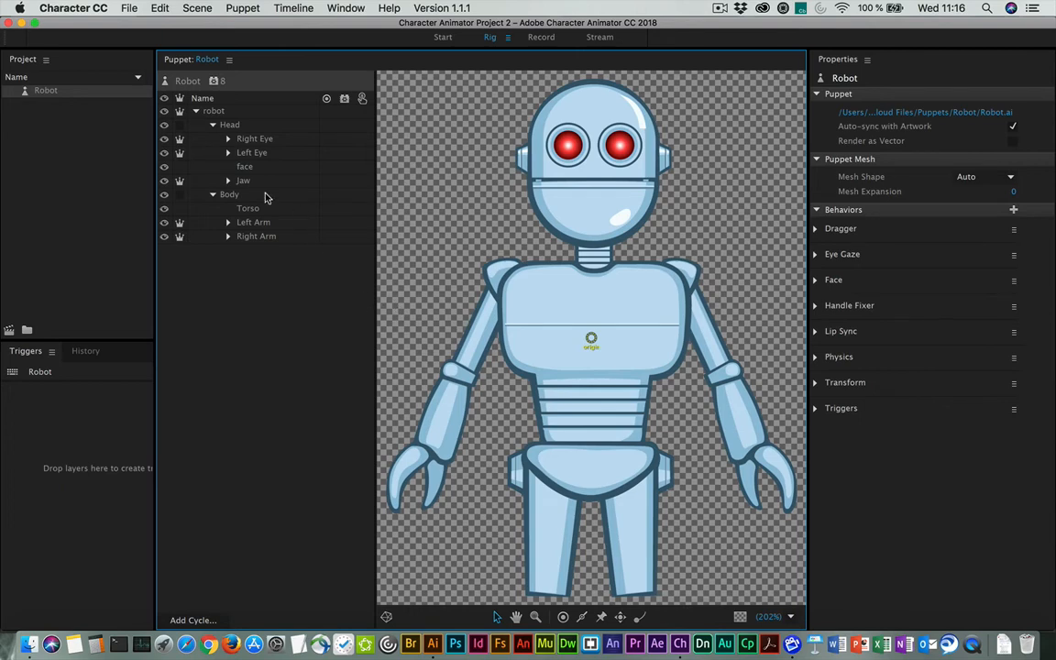
left_click(223, 113)
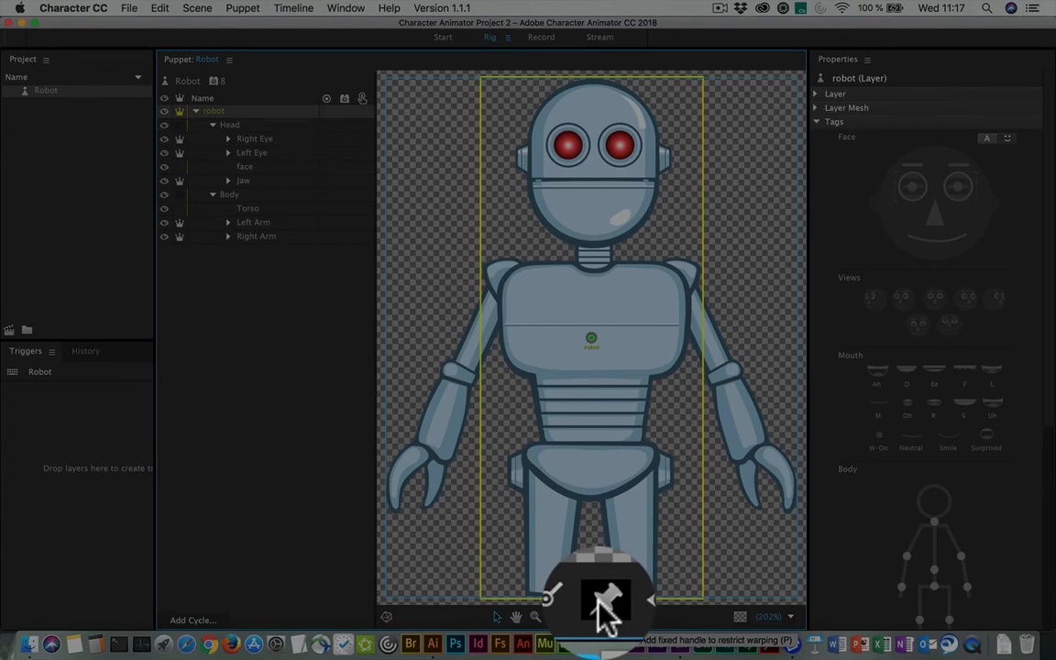
left_click(602, 616)
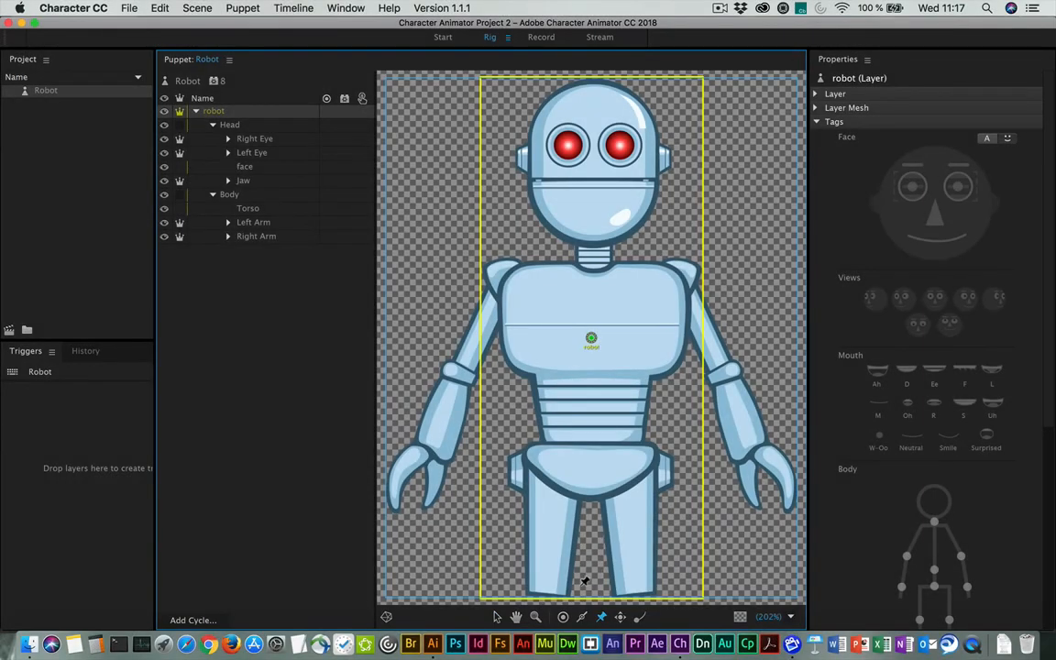
left_click(547, 589)
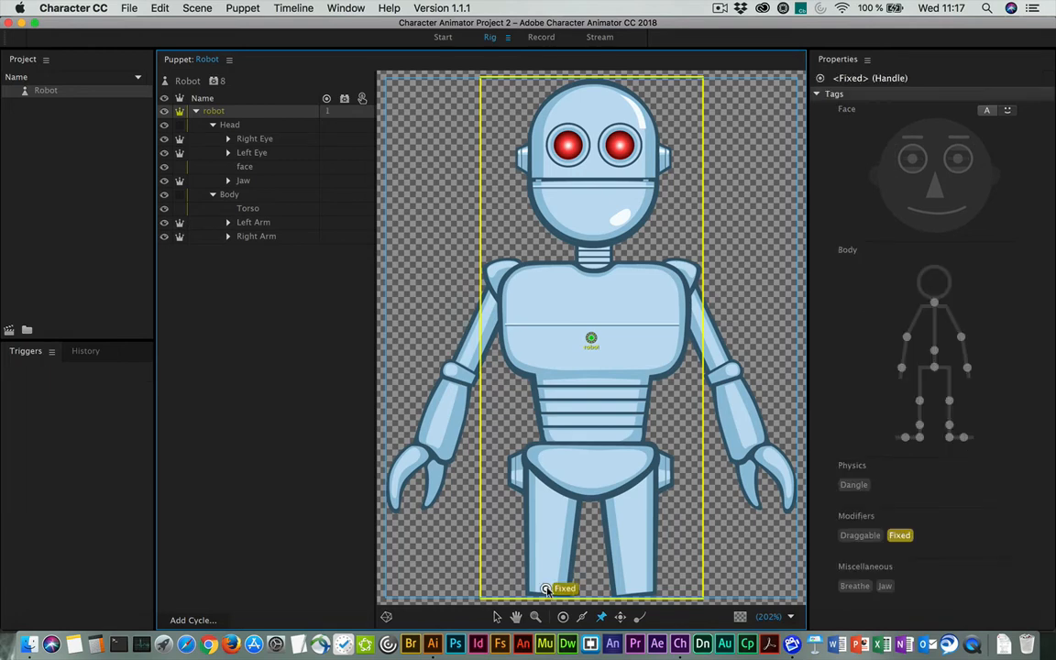
left_click(641, 587)
Create a new scene from the Robot puppet and set its Scale to 162% and Position Y to 76
left_click(10, 331)
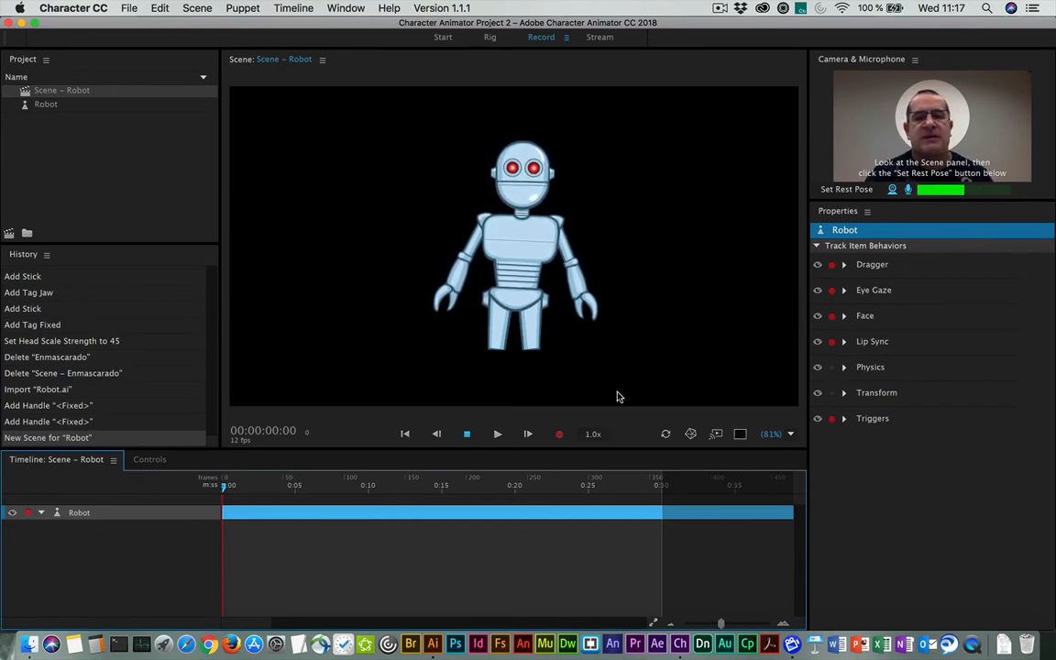
left_click(844, 393)
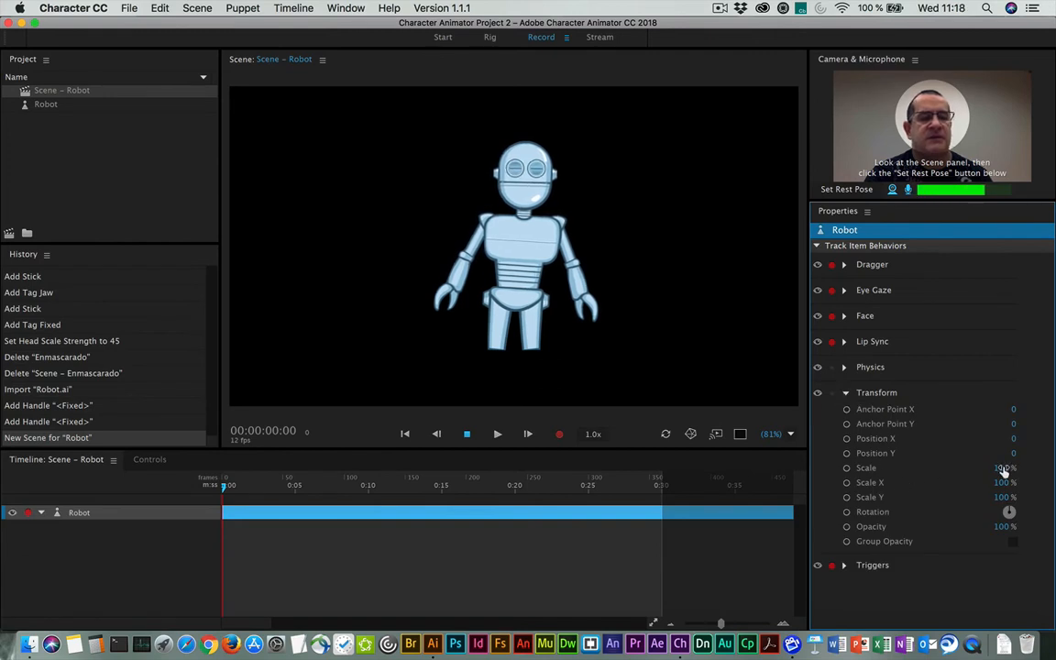
left_click_drag(1004, 468, 1045, 468)
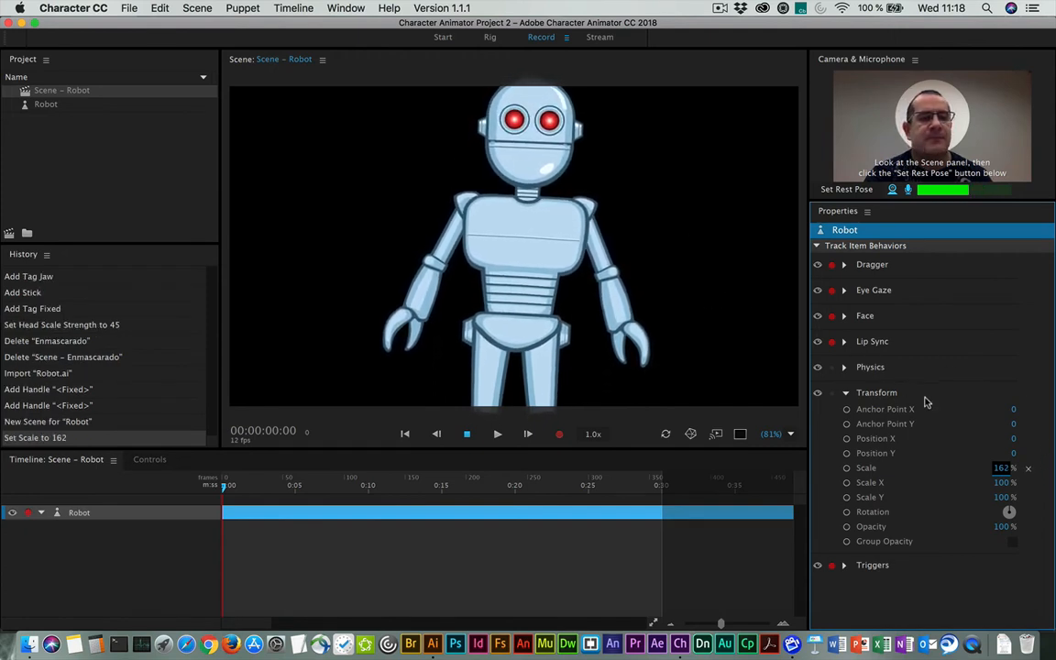
left_click_drag(1013, 453, 1054, 446)
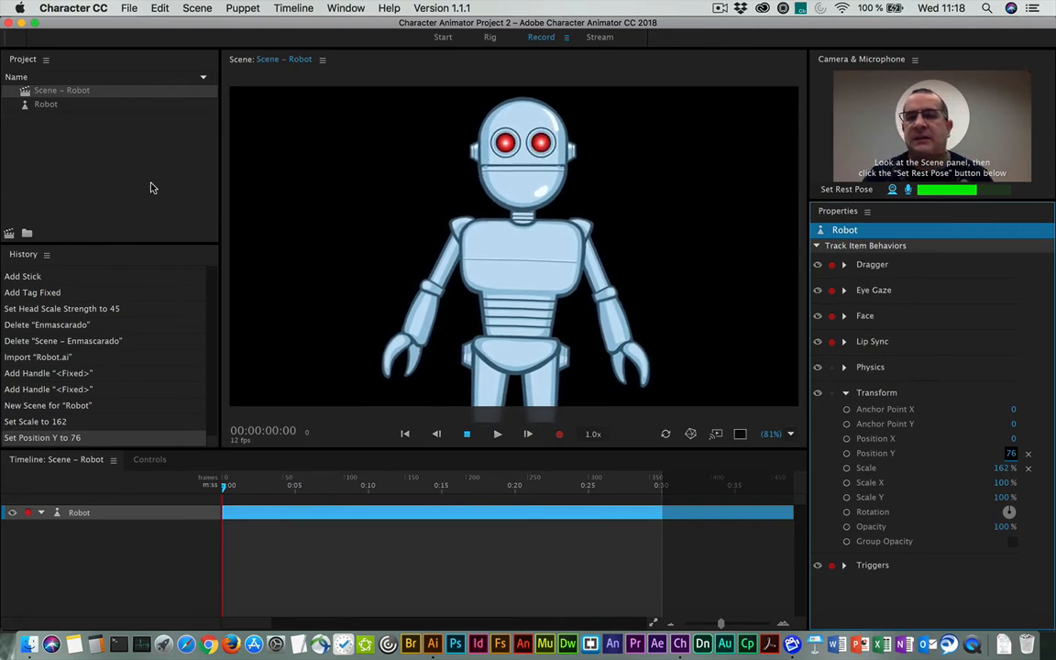
Open the Robot puppet for rigging and add the Nutcracker Jaw behavior to its Jaw layer
left_click(25, 105)
double_click(24, 105)
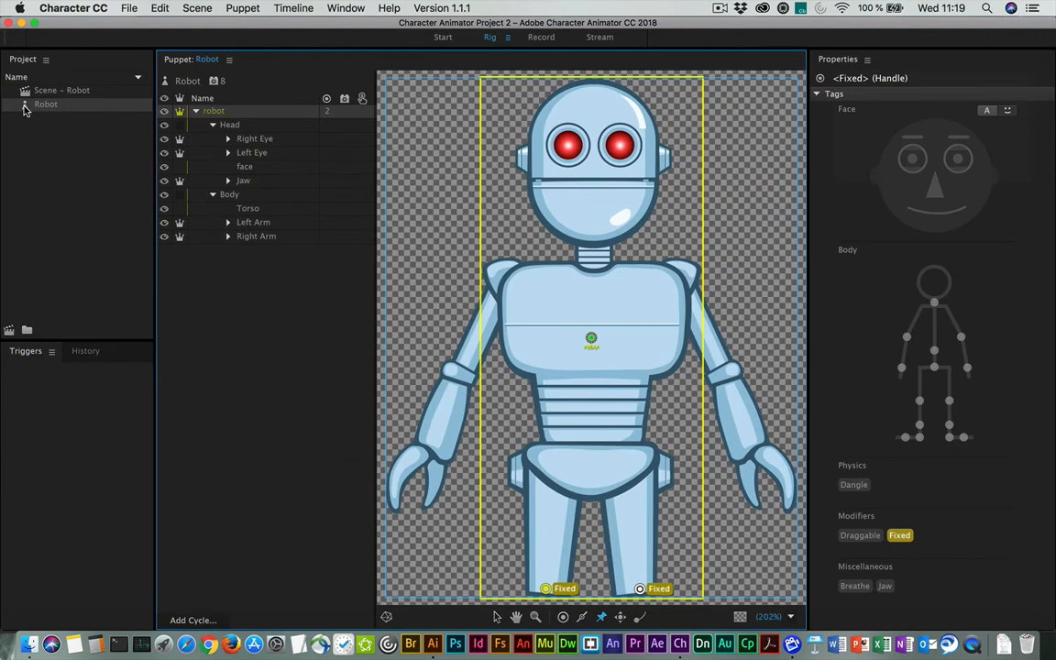
left_click(259, 181)
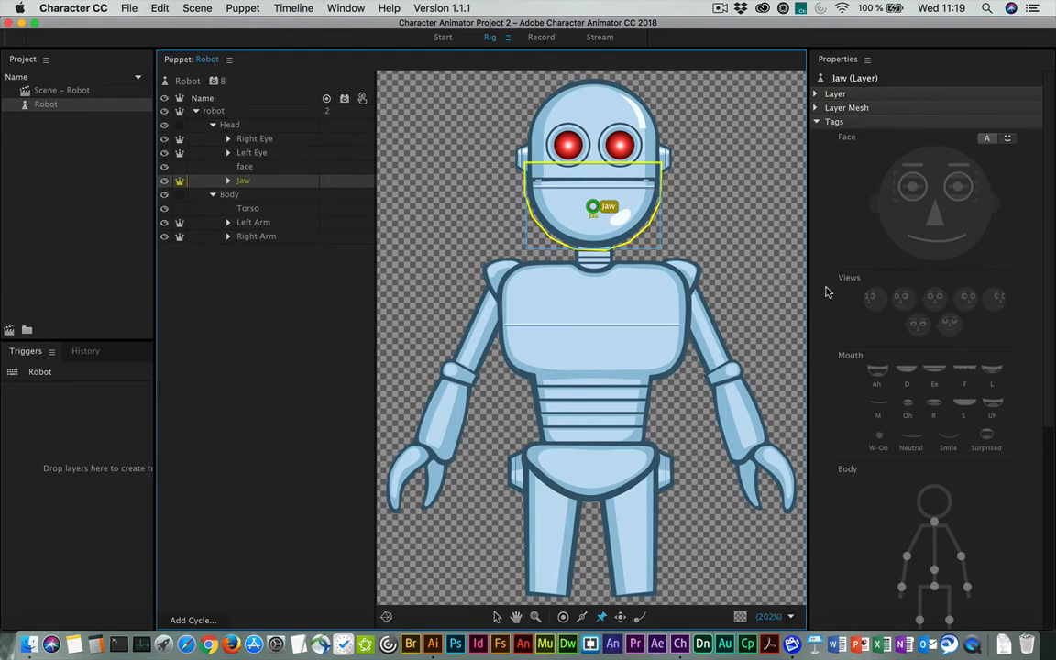
scroll(857, 447, "down", 7)
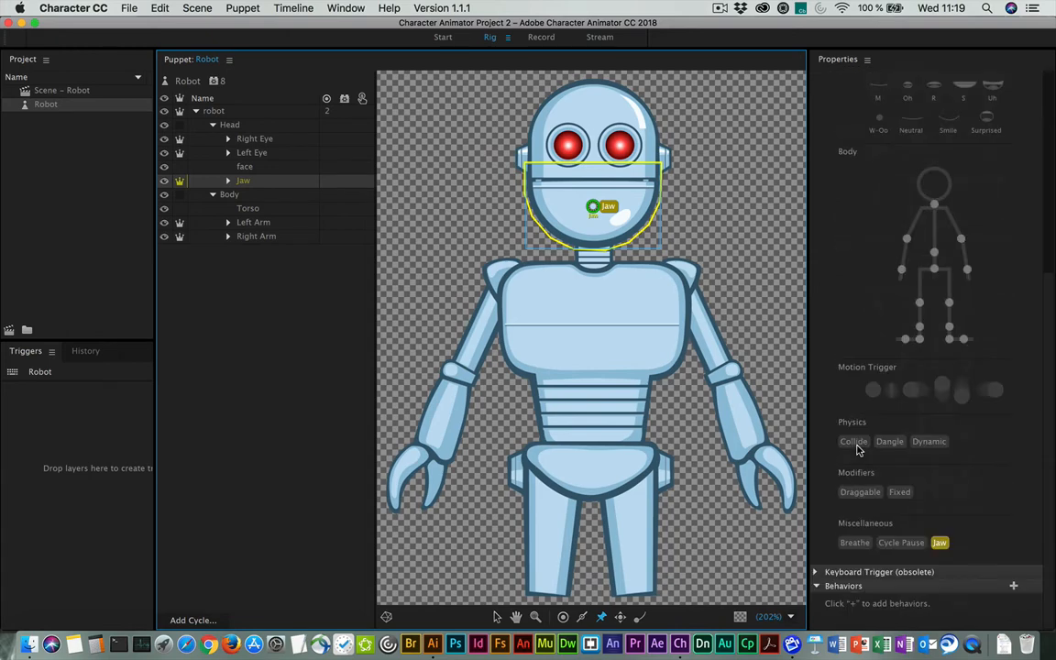
left_click(1014, 587)
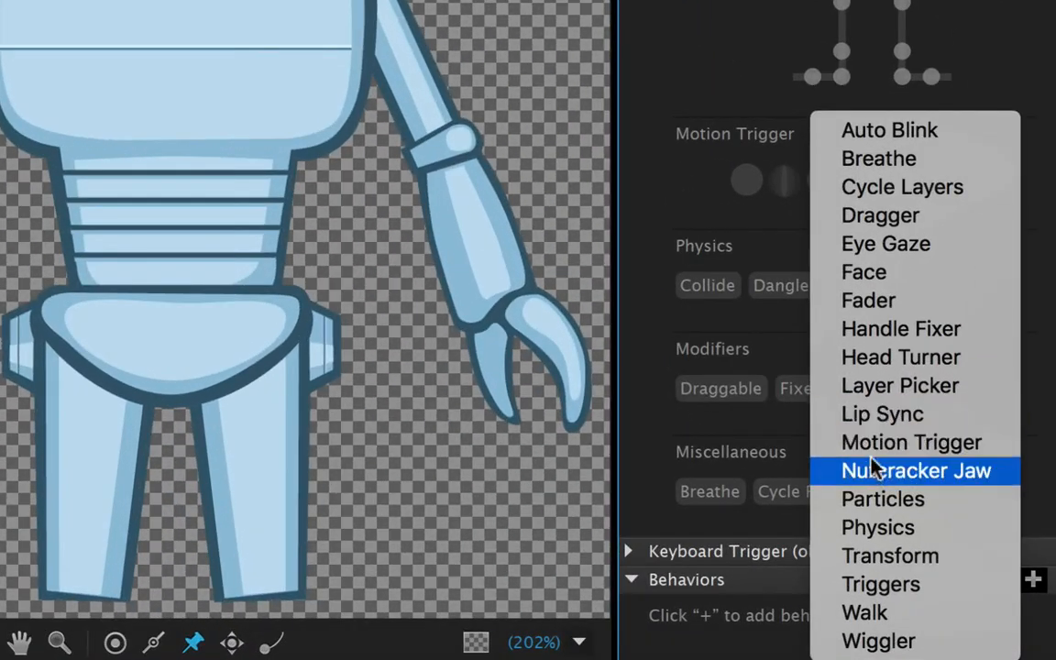
left_click(988, 486)
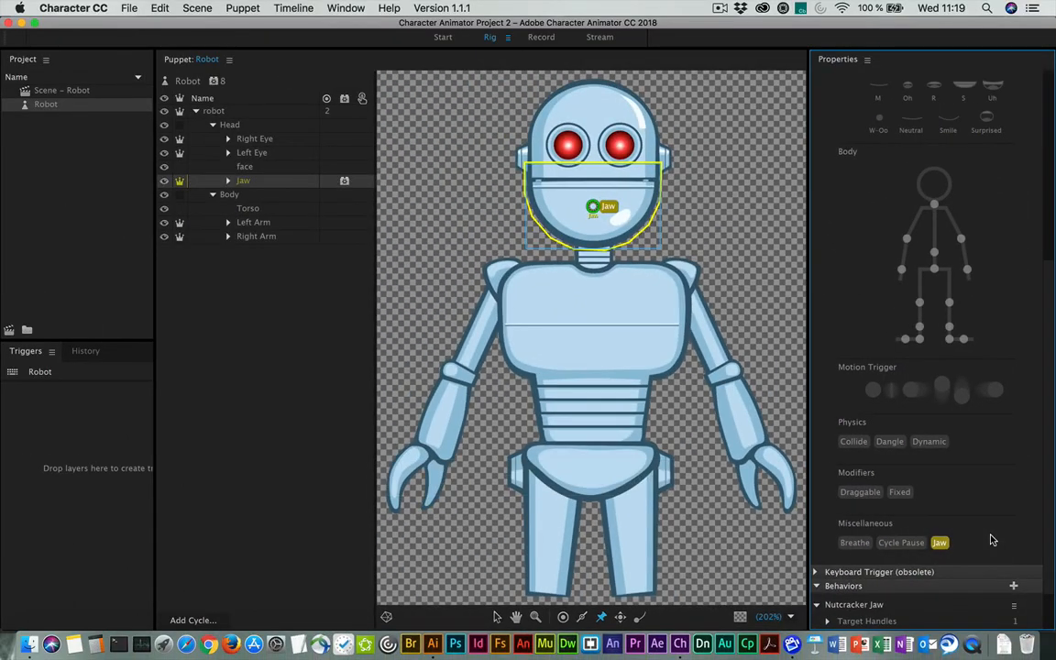
Examine the Nutcracker Jaw behavior's parameters and its Movement options, keeping Position
scroll(977, 544, "down", 4)
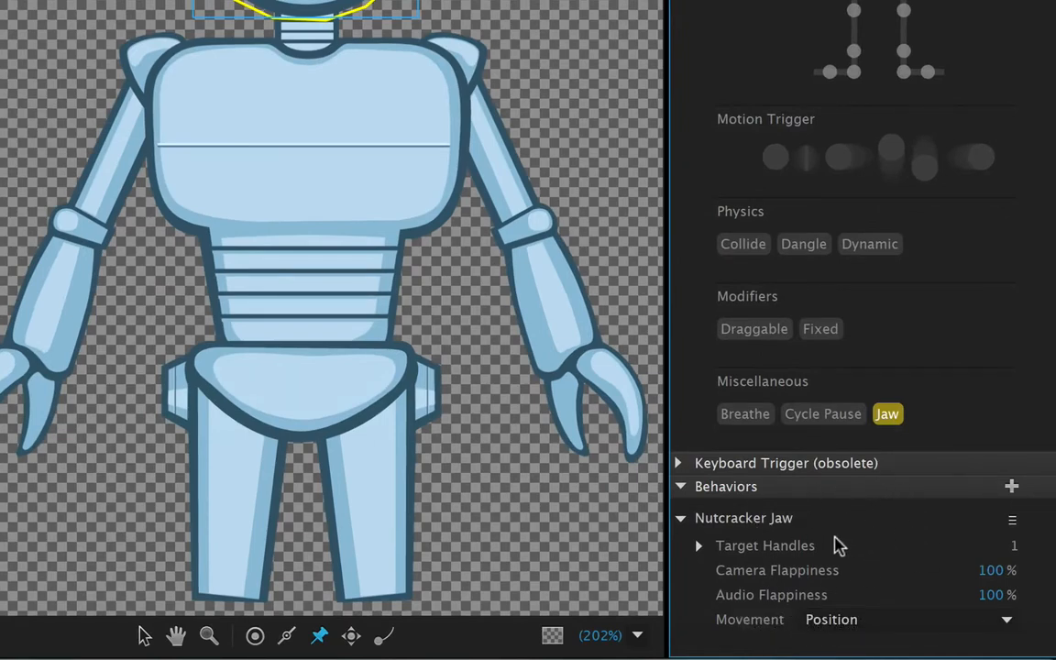
left_click(966, 619)
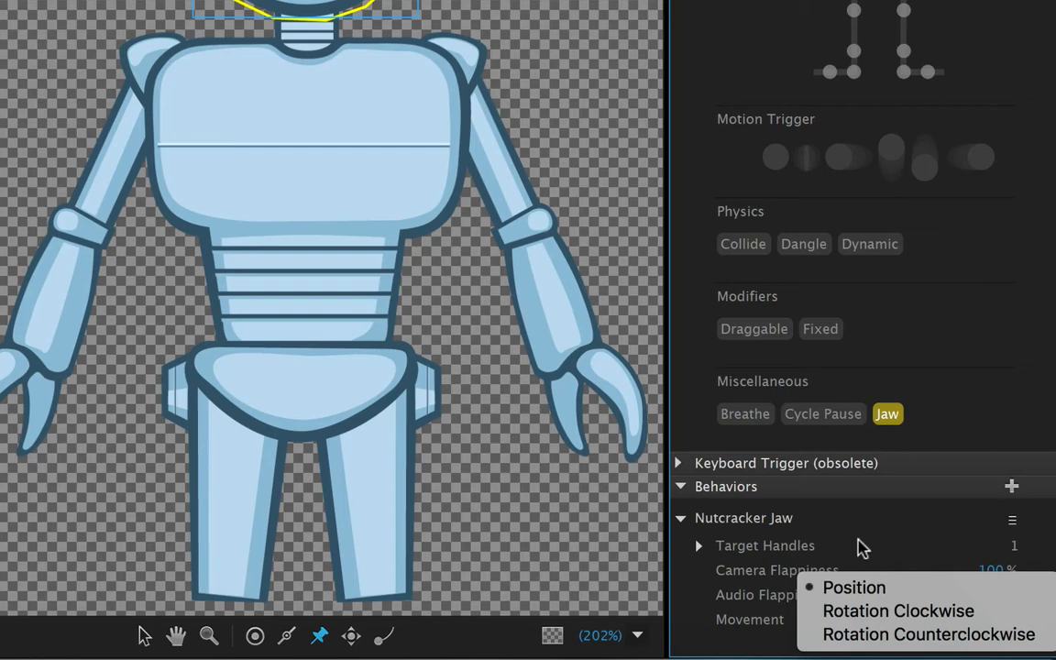
left_click(829, 543)
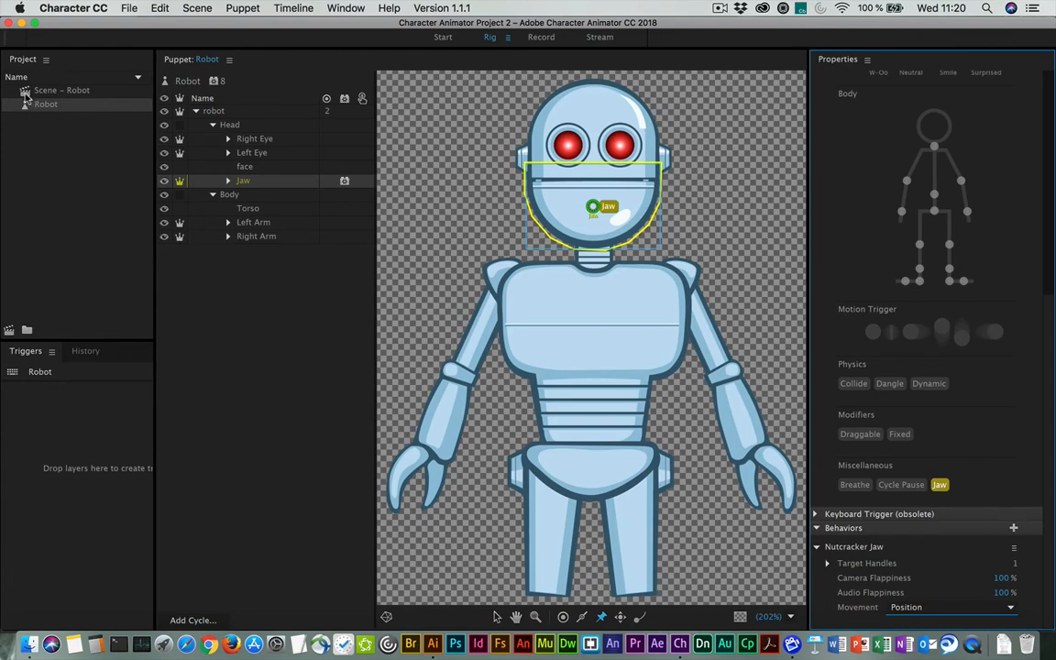
Return to Scene - Robot and set the Nutcracker Jaw's Camera Flappiness and Audio Flappiness to 25% each
left_click(32, 94)
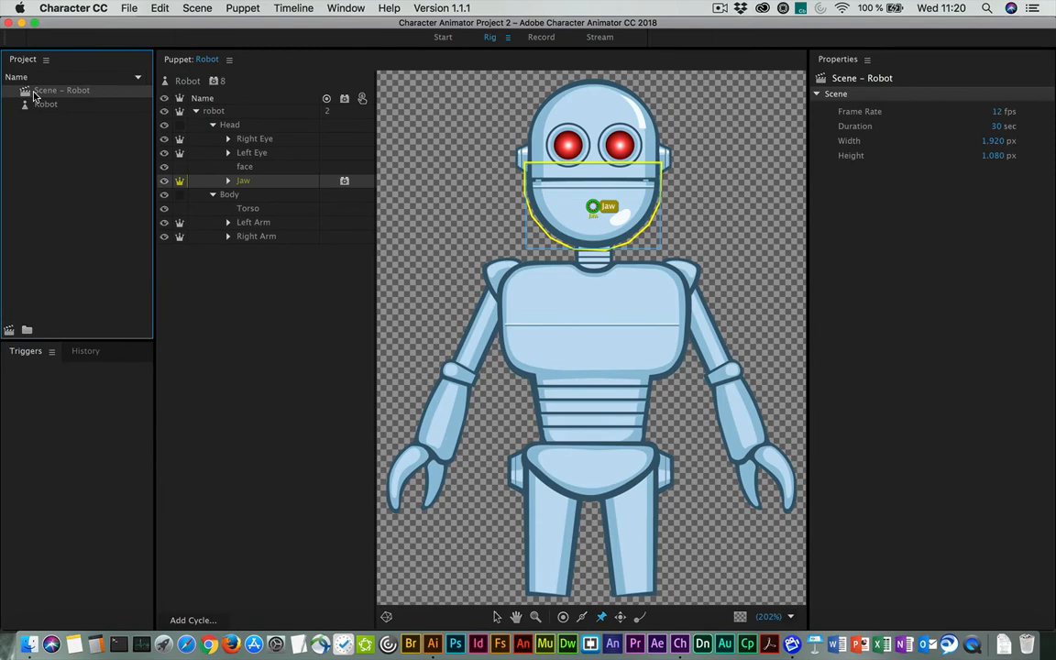
double_click(23, 93)
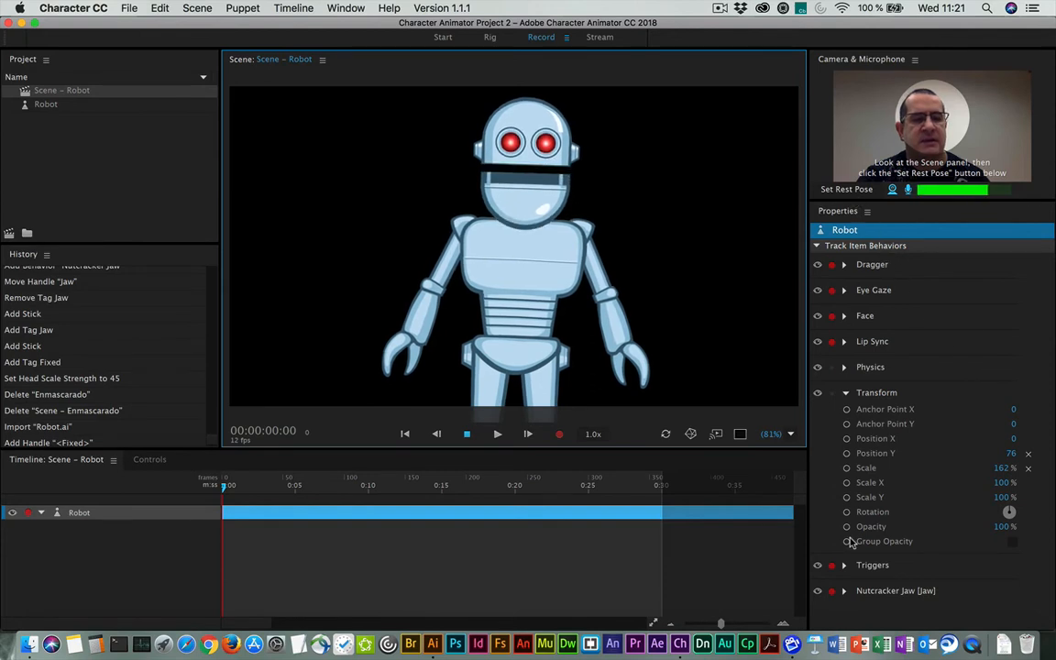
left_click(844, 590)
scroll(906, 540, "down", 2)
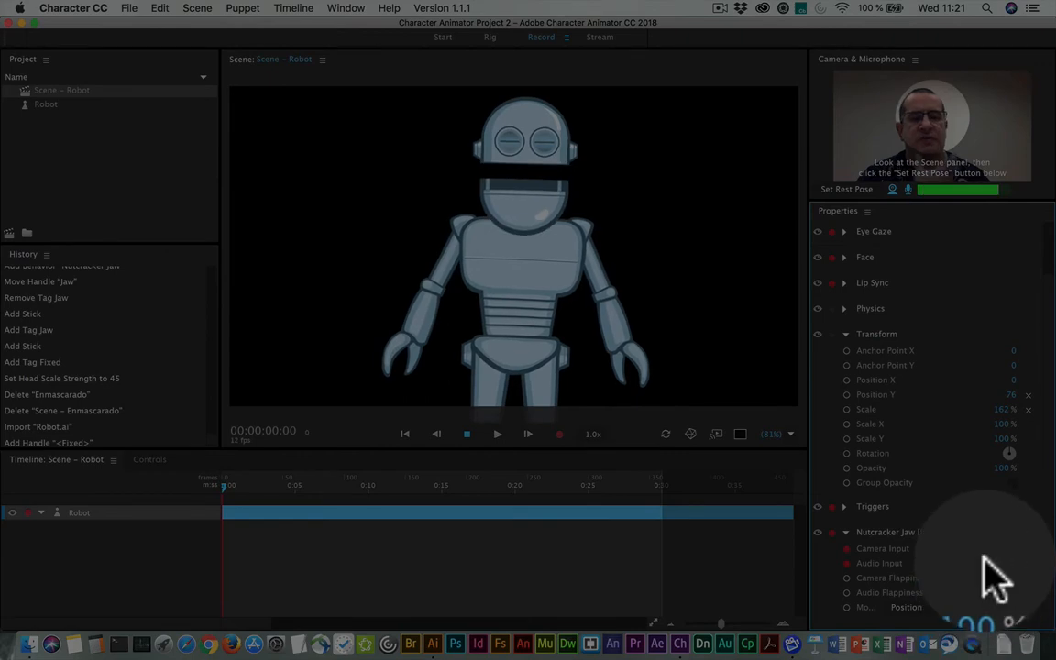
left_click(995, 577)
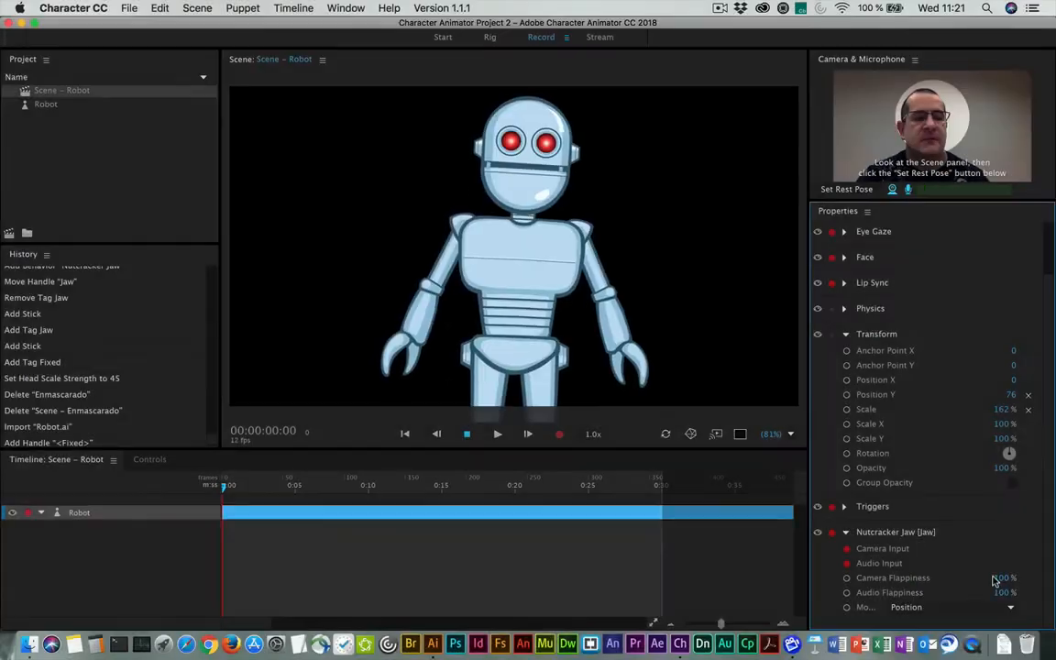
type("25")
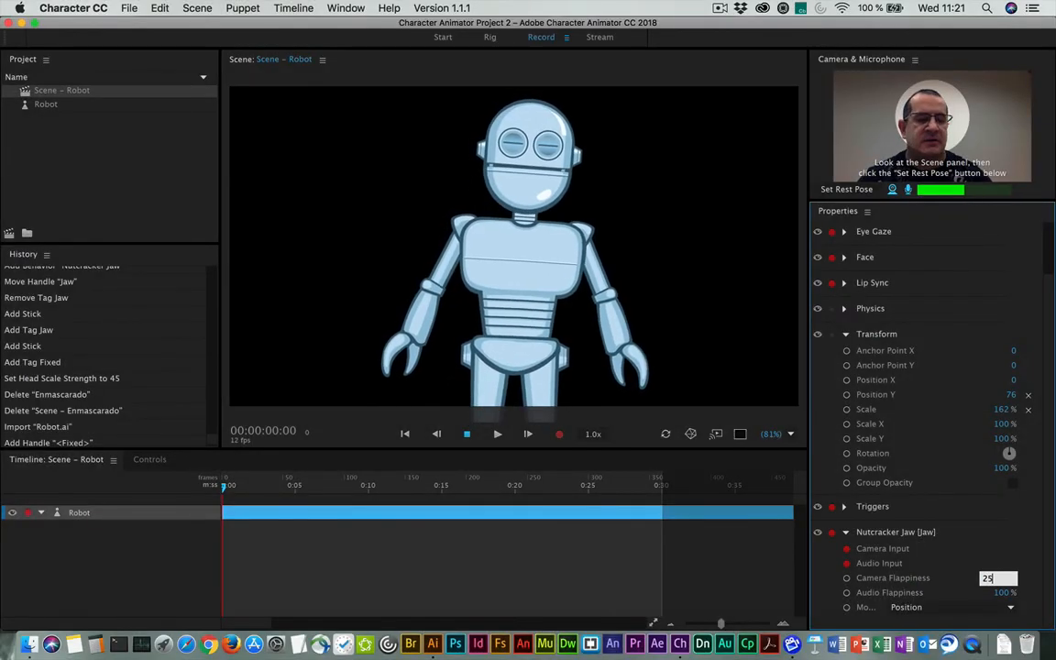
key("Return")
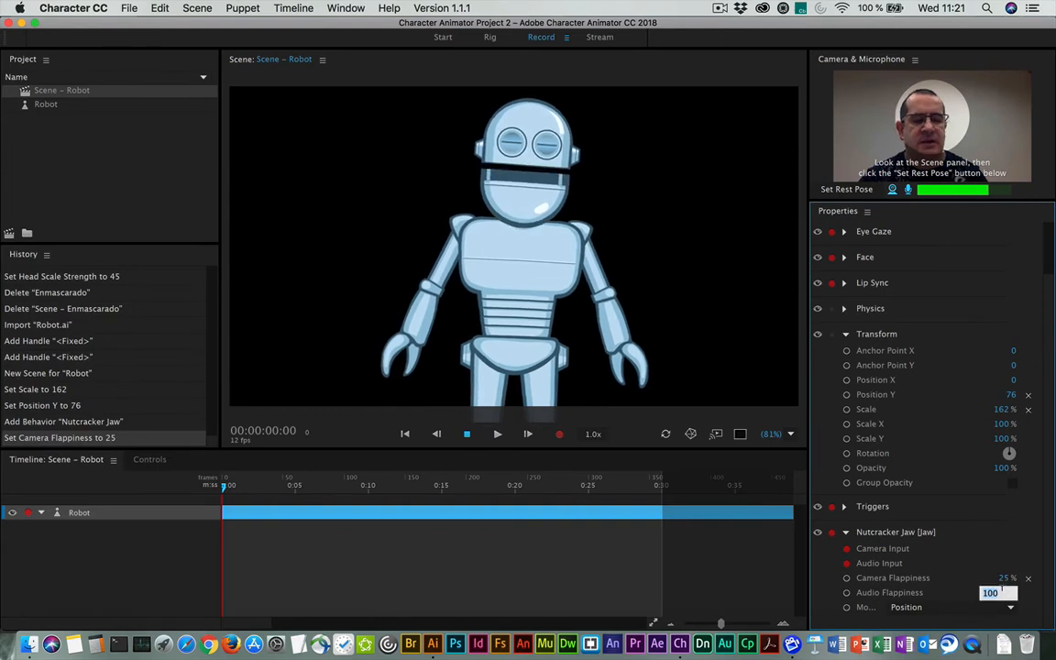
left_click(999, 593)
type("3")
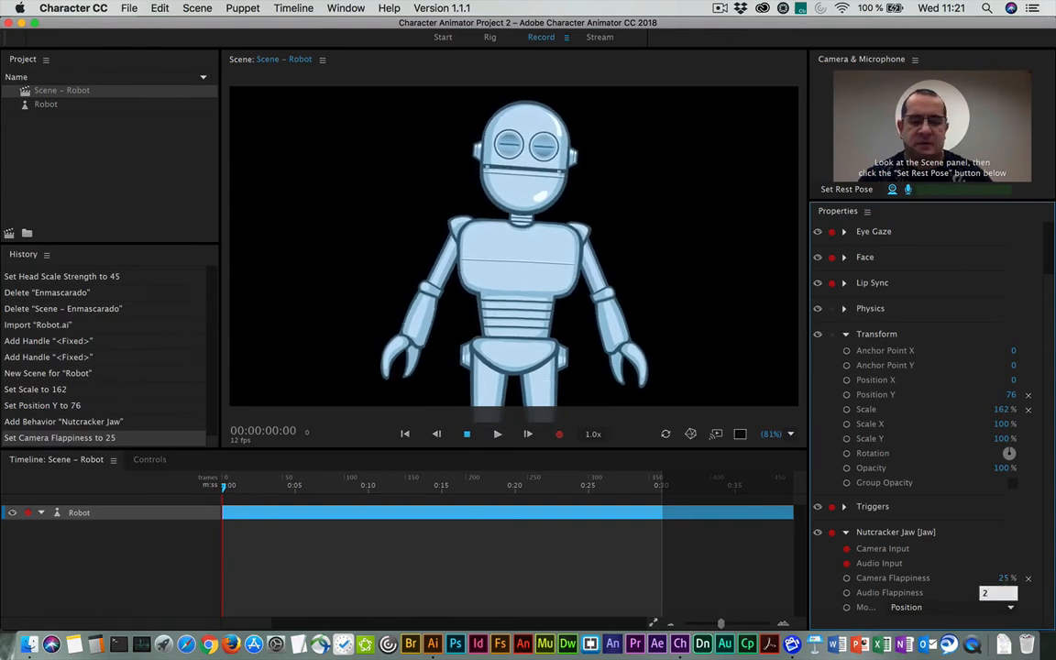
type("5")
key("Return")
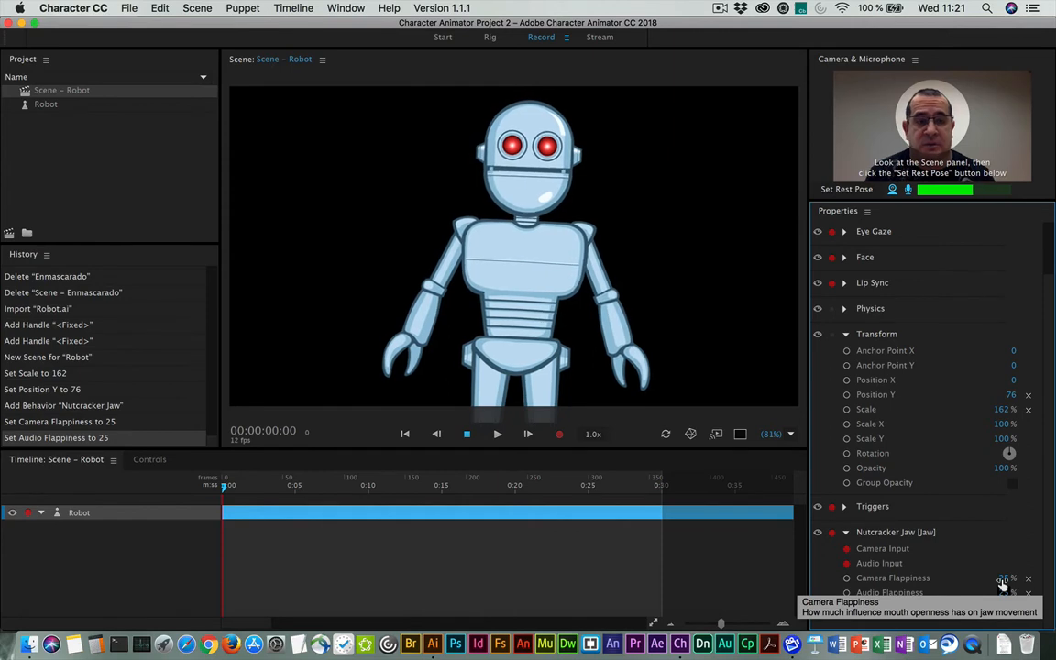
Set the Nutcracker Jaw's Camera Flappiness and Audio Flappiness to 20%, and reduce Camera Flappiness once more
left_click(1004, 579)
type("20")
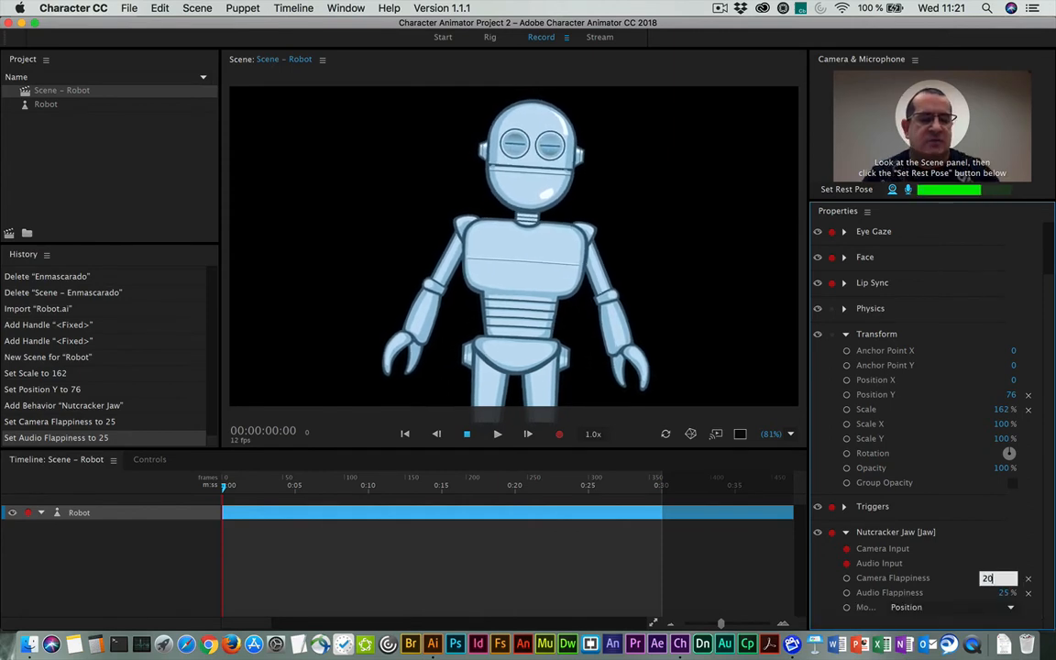
key("Return")
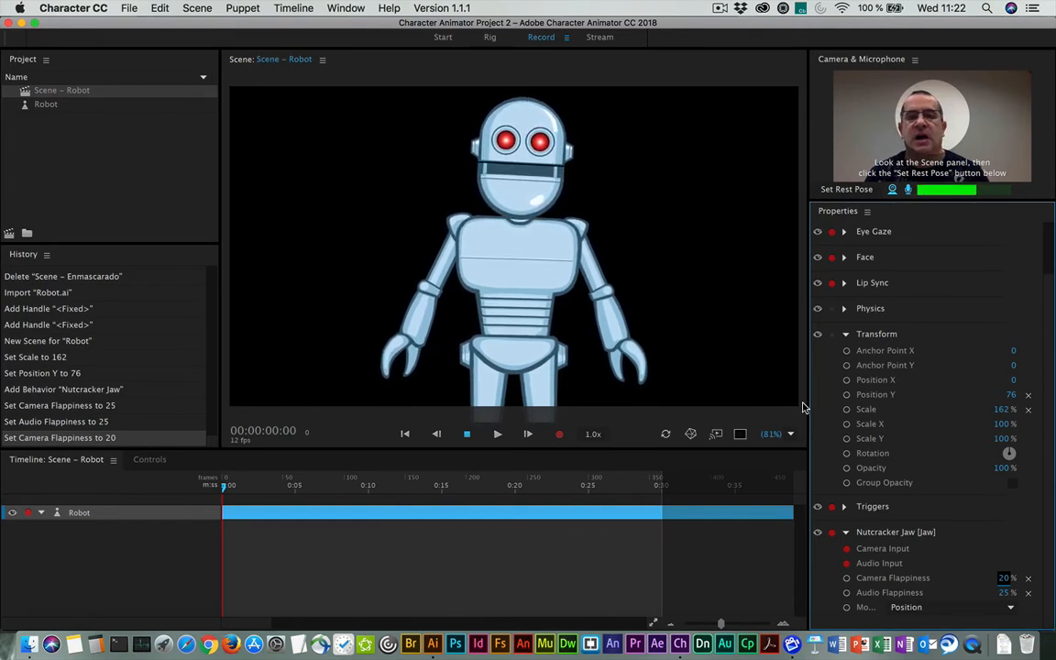
left_click(1002, 592)
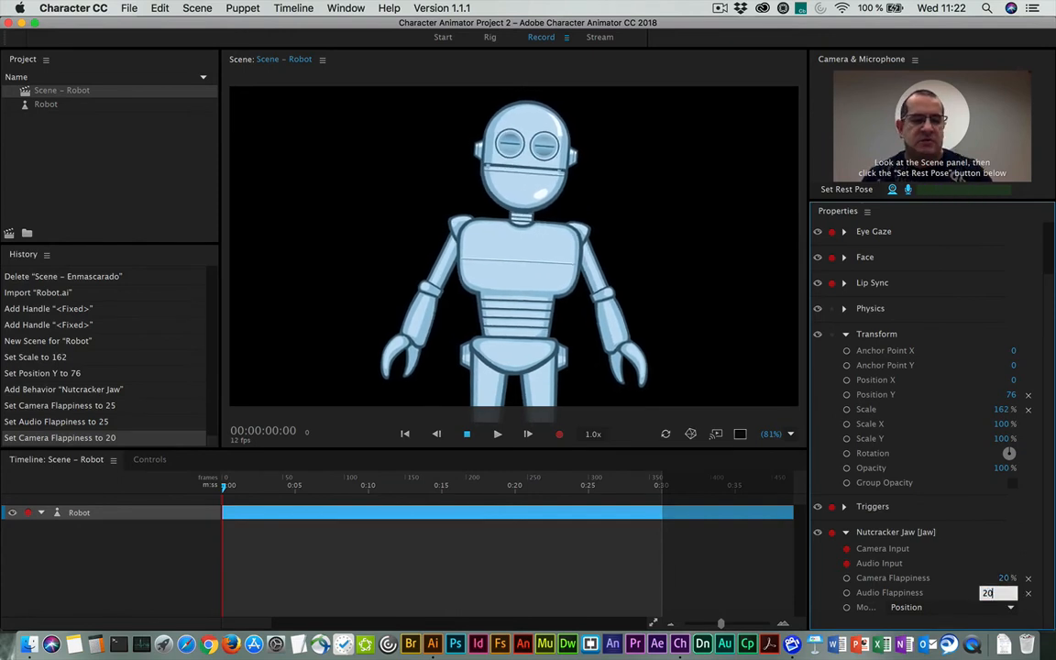
left_click(1001, 578)
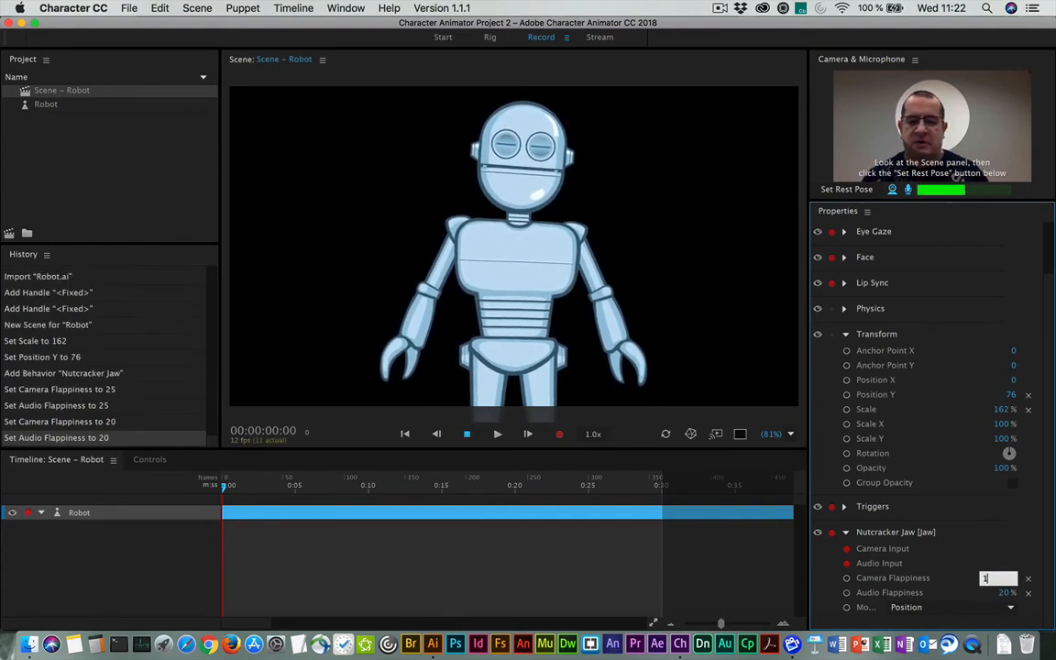
key("Return")
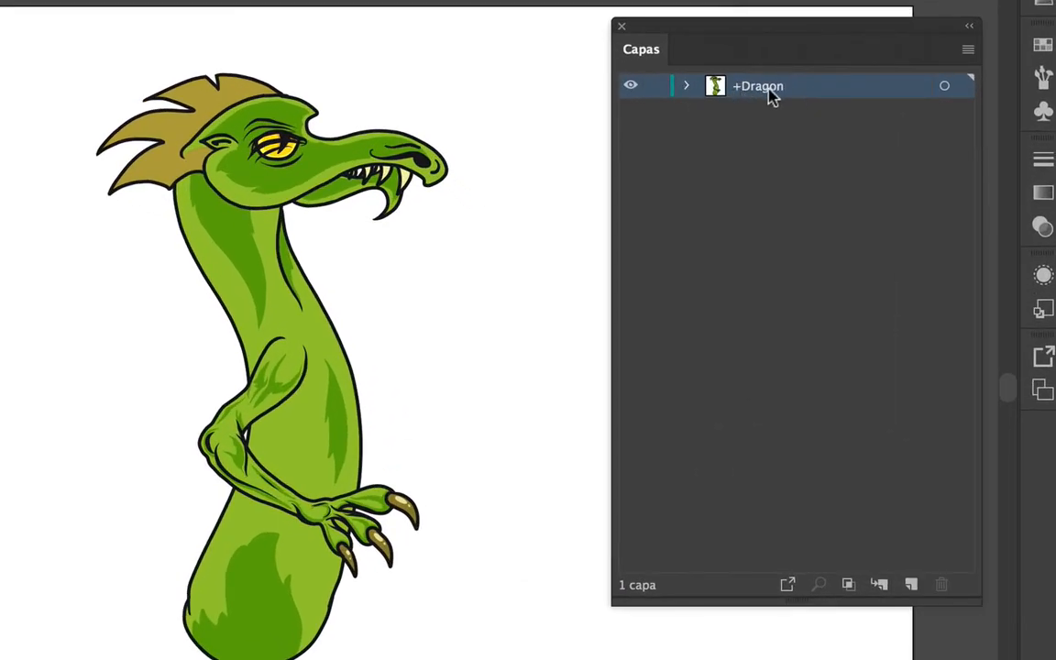
In Illustrator, expand the +Dragon layer and examine its Head and Body sublayers by switching each one's visibility off and on
left_click(689, 86)
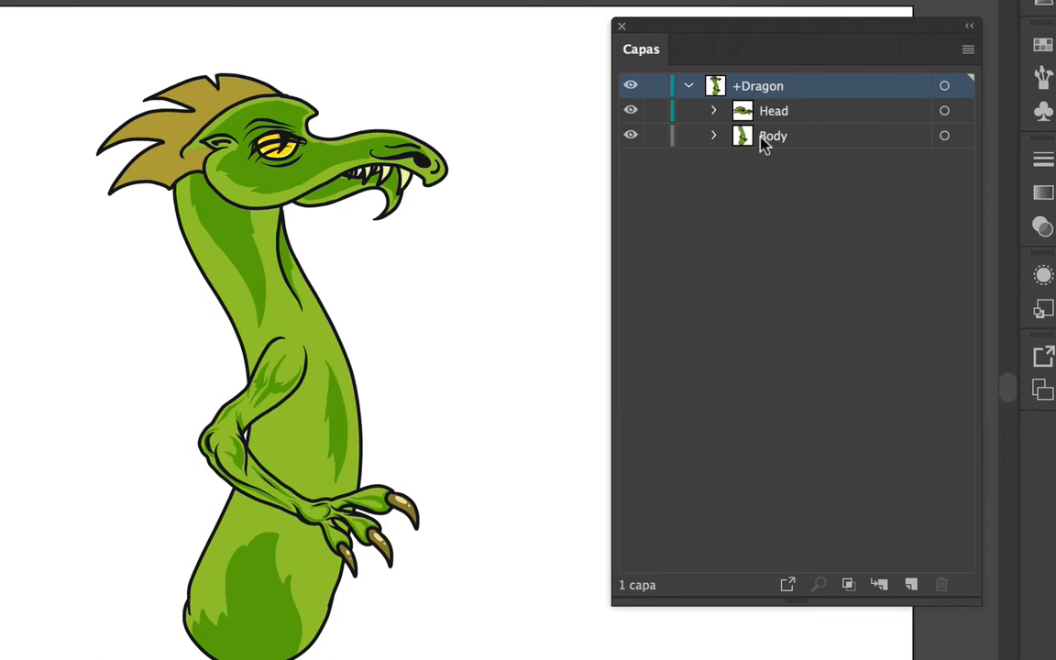
left_click(632, 111)
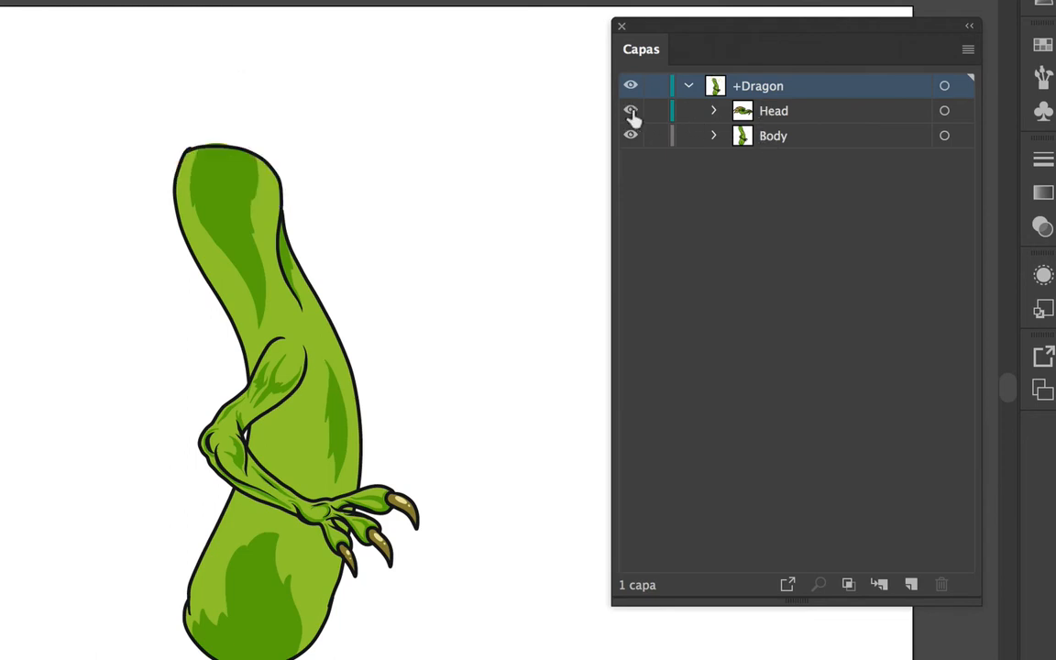
left_click(631, 112)
left_click(631, 136)
left_click(631, 136)
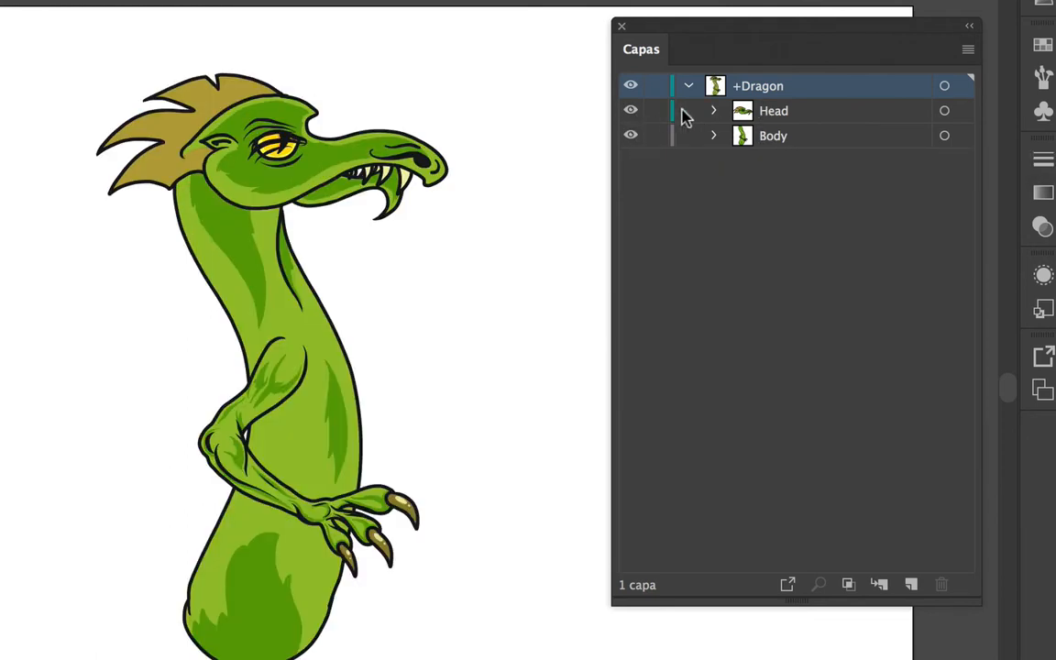
Expand Head and ++Right Eye, and examine the Right Blink and Right Eyeball layers by hiding and showing them
left_click(713, 111)
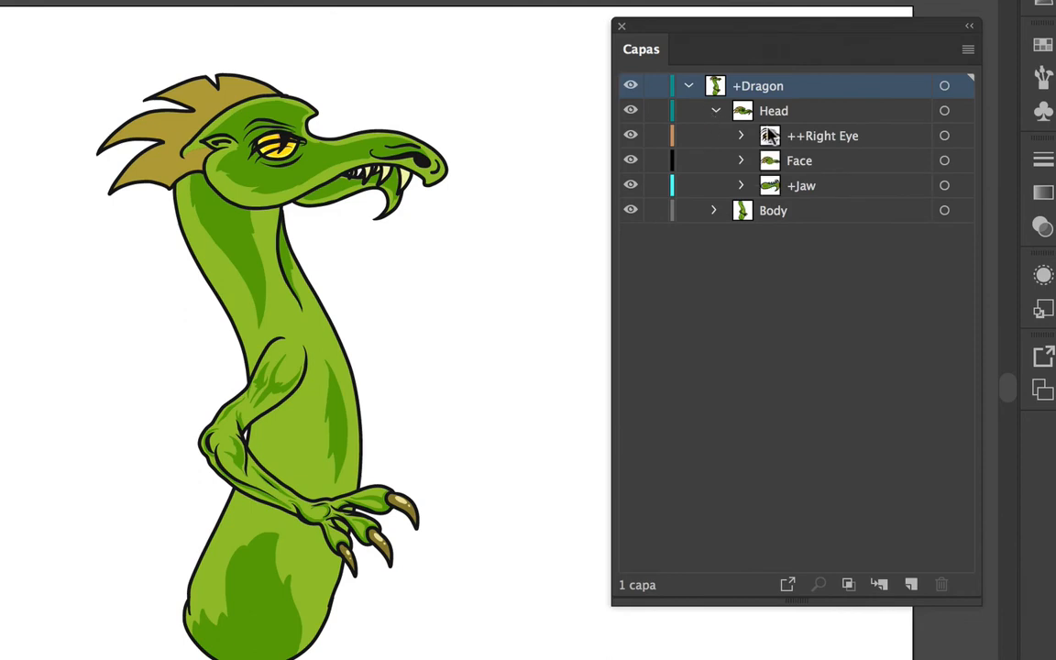
left_click(810, 138)
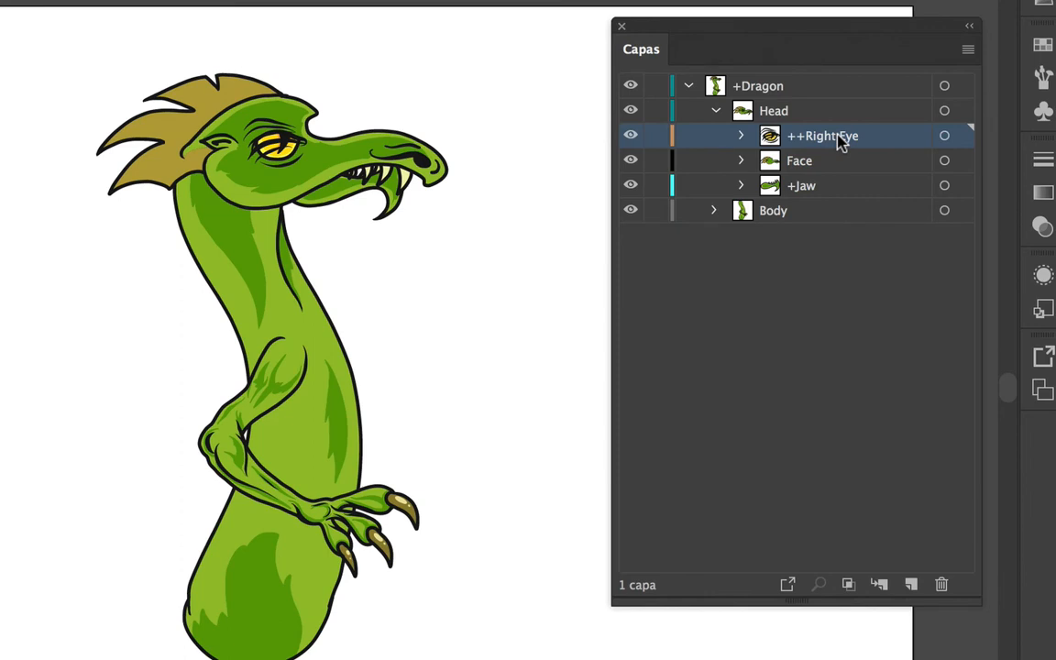
left_click(741, 136)
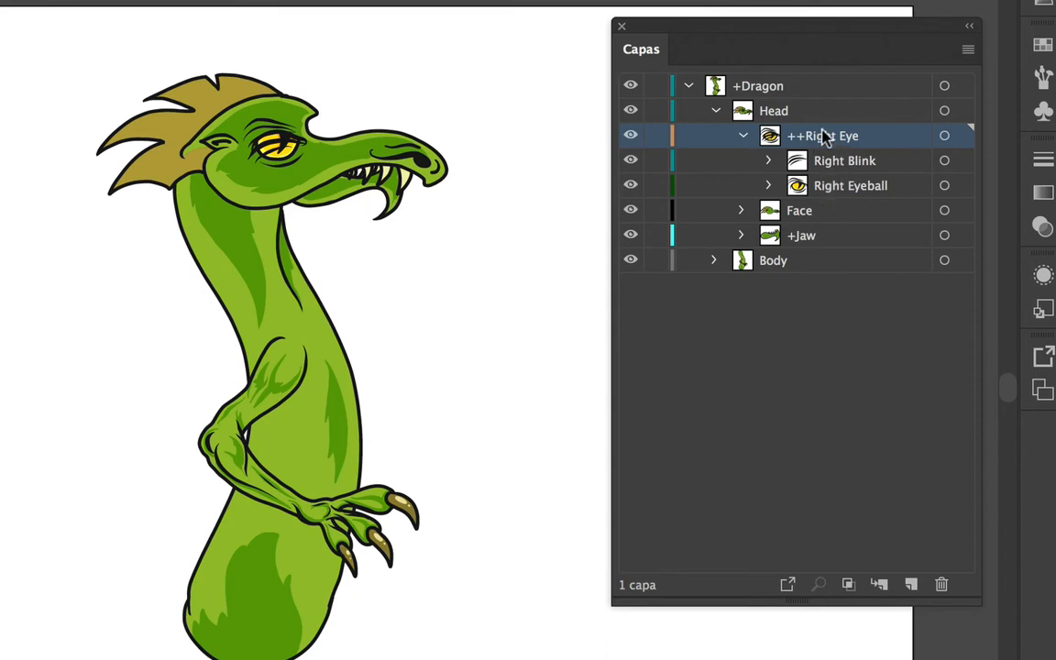
left_click(632, 187)
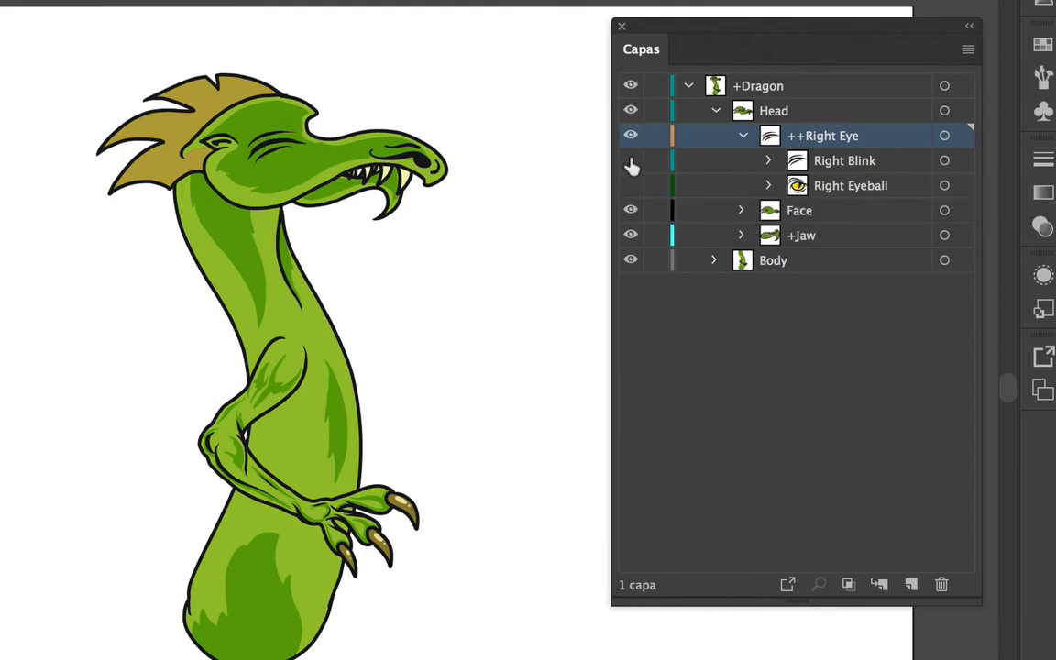
left_click(630, 162)
left_click(630, 162)
left_click(630, 186)
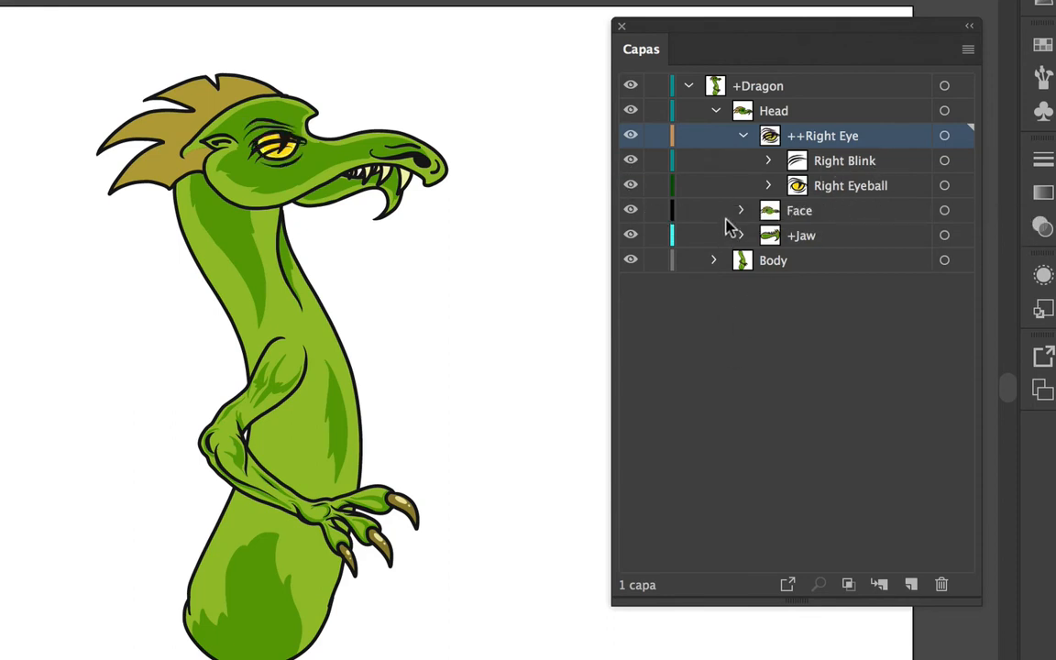
Examine the dragon's Face layer by toggling its visibility, and highlight the independent +Jaw layer
left_click(632, 211)
left_click(631, 211)
left_click(632, 211)
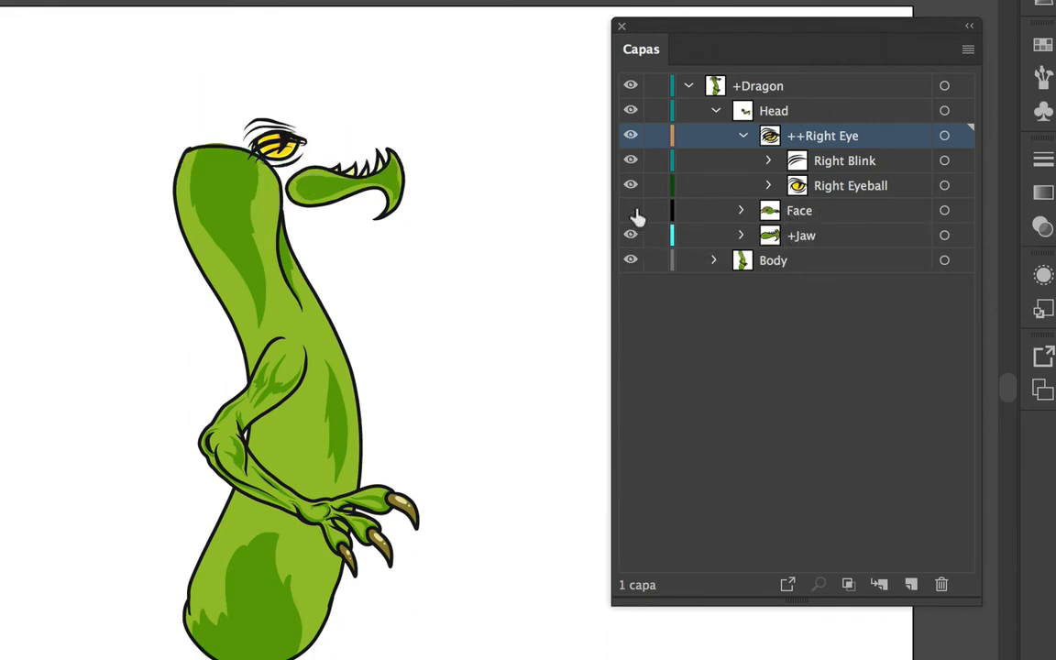
left_click(632, 211)
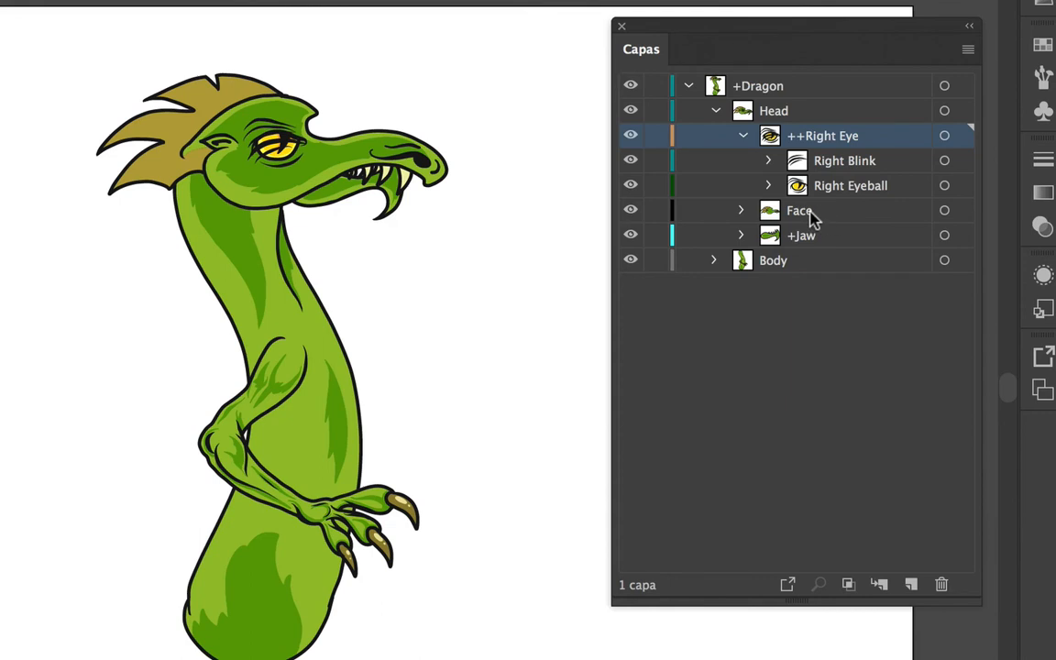
left_click(811, 218)
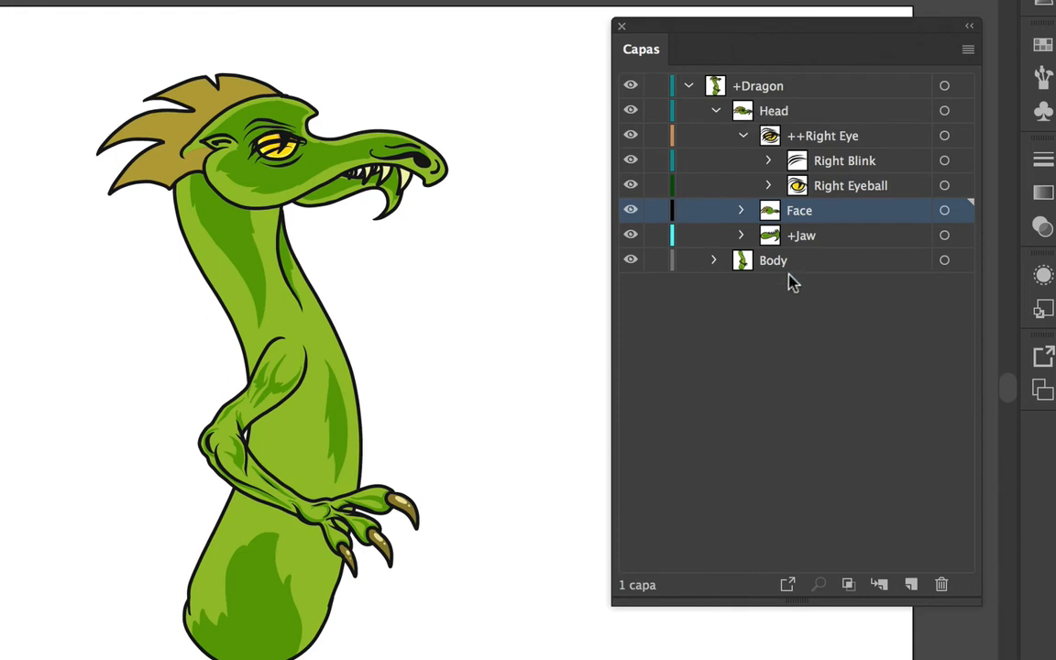
left_click(825, 238)
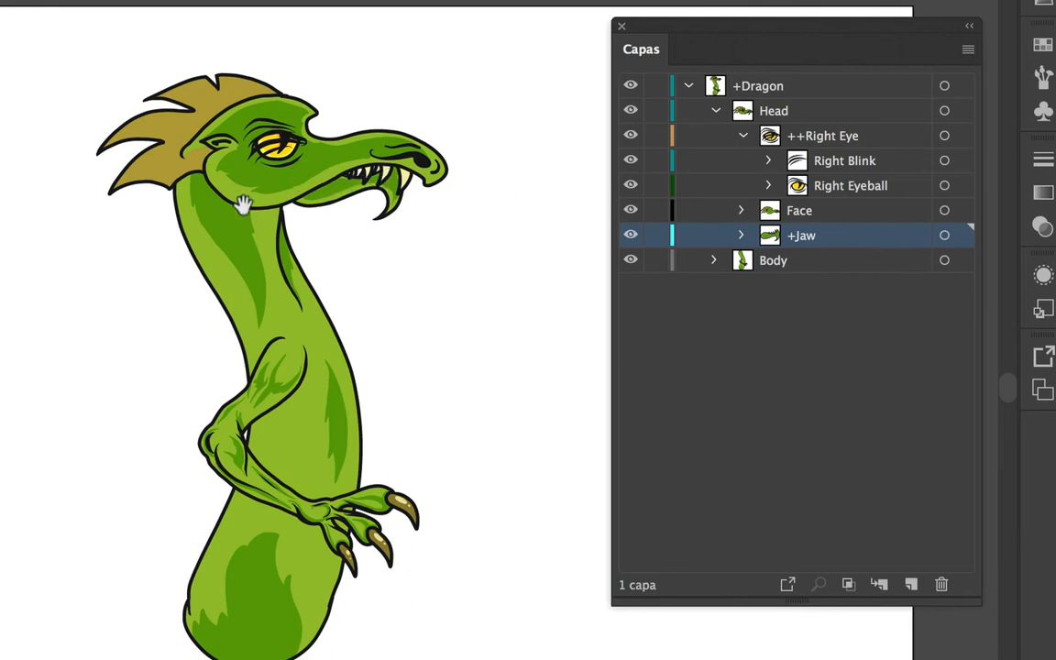
Expand the Body layer and examine the +Right Arm and torso layers by hiding and showing each
left_click(715, 260)
left_click(825, 290)
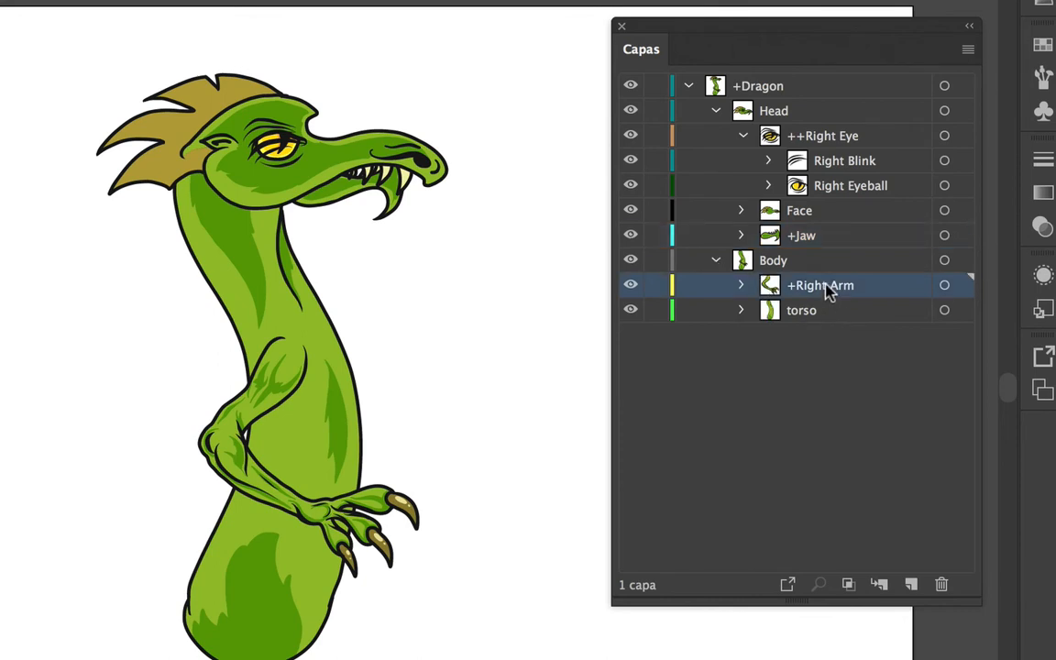
left_click(631, 288)
left_click(631, 288)
left_click(631, 310)
left_click(631, 310)
left_click(833, 316)
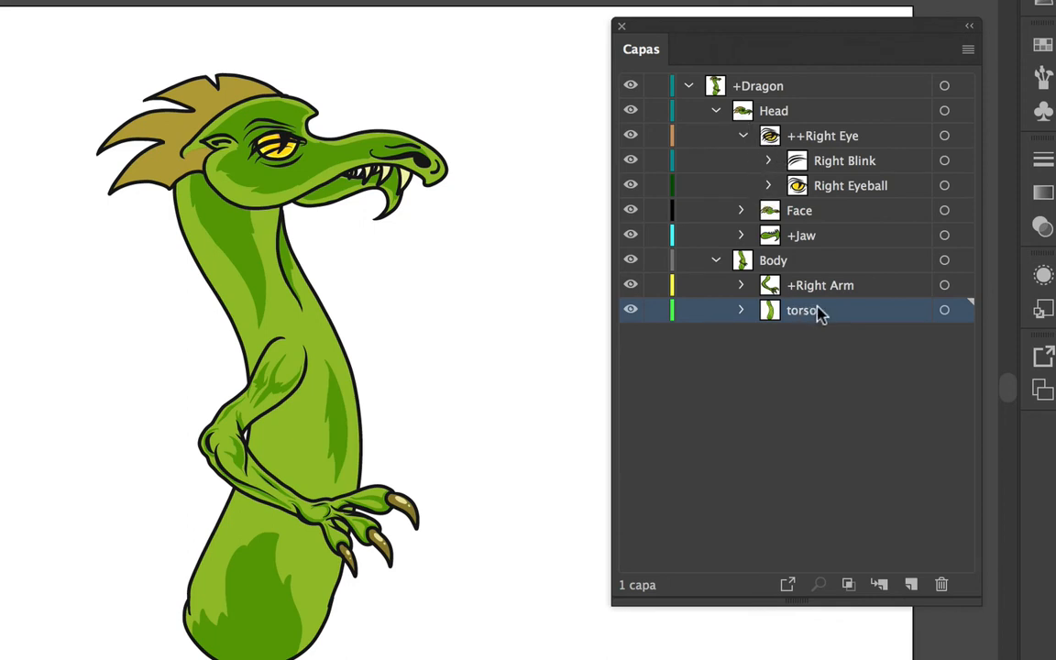
Highlight the dragon's Body layer and its +Right Arm and torso sublayers in turn to review the body's structure
left_click(766, 262)
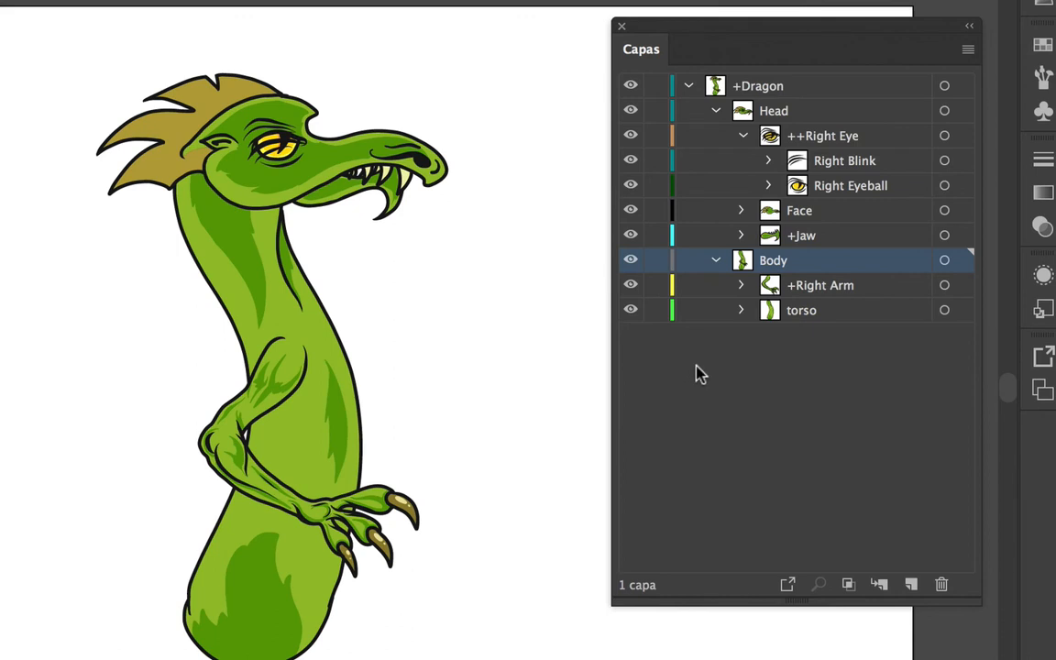
left_click(815, 287)
left_click(805, 312)
left_click(792, 267)
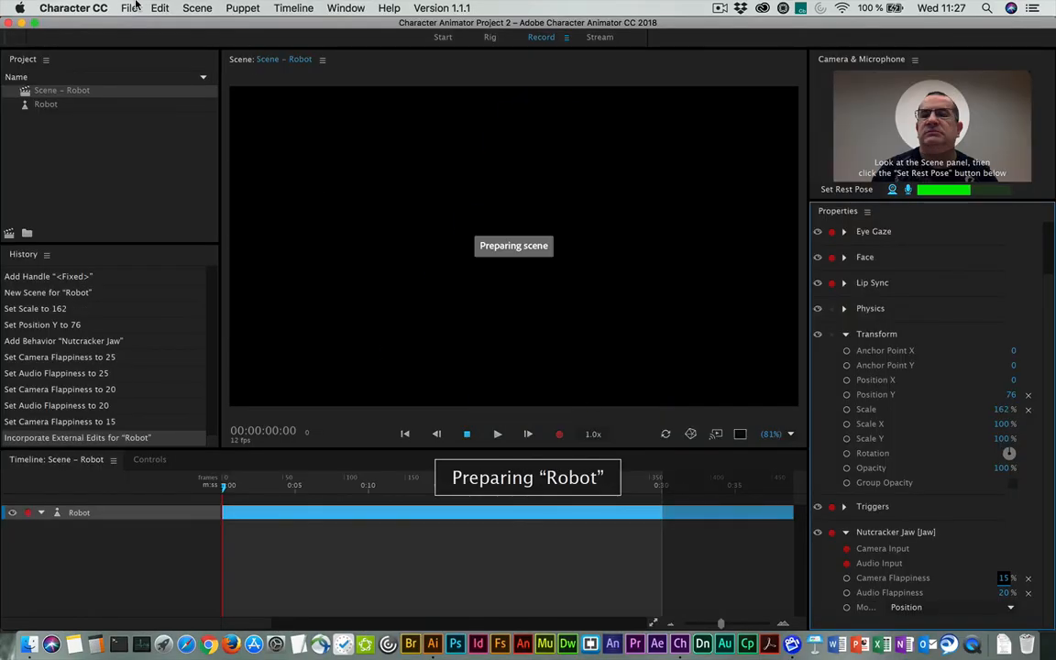
Switch to Character Animator and import Drac.ai from the Drac folder inside Puppets
left_click(135, 7)
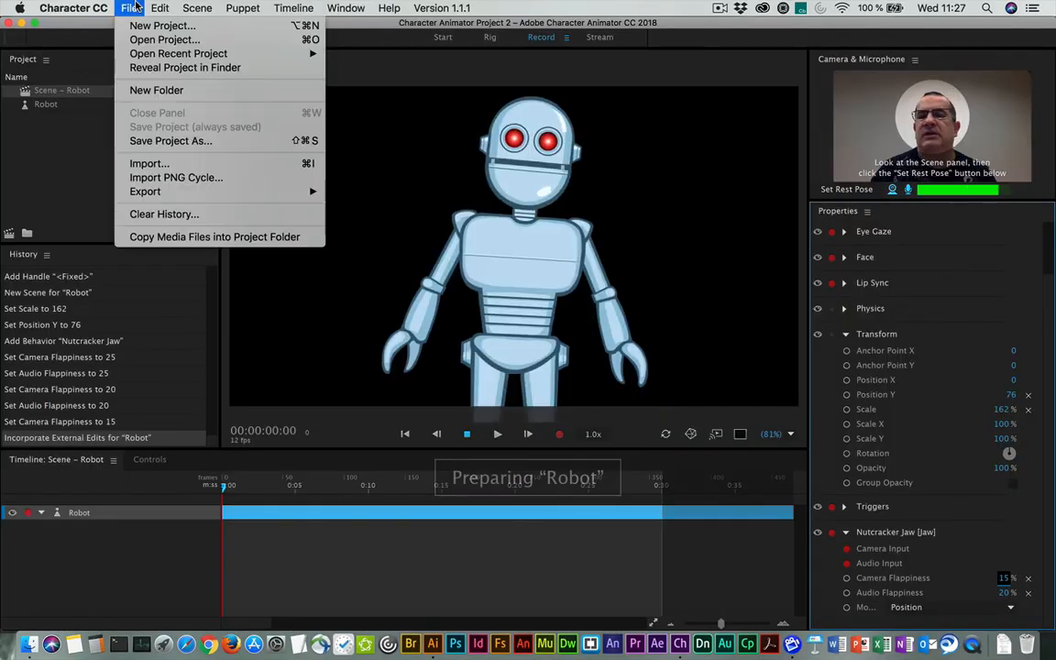
left_click(151, 163)
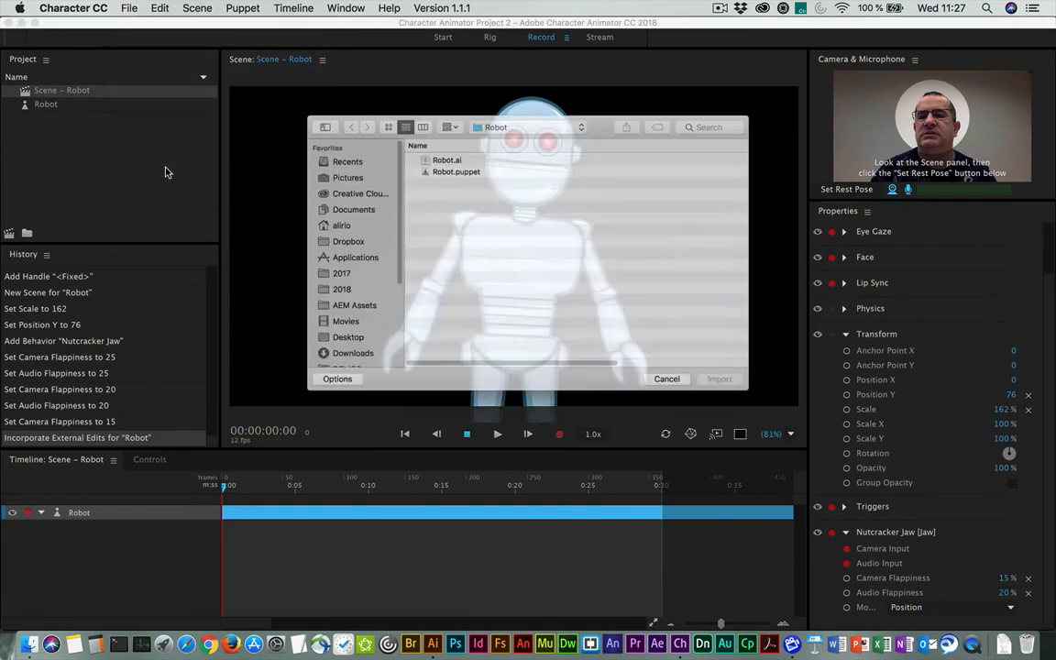
left_click(528, 102)
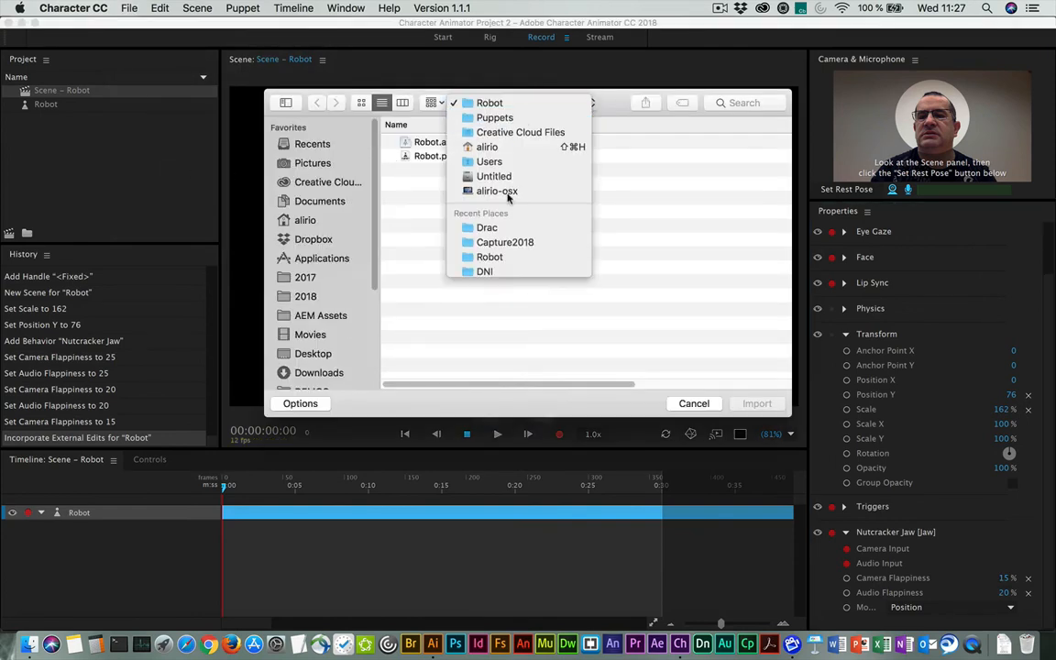
left_click(495, 116)
double_click(425, 240)
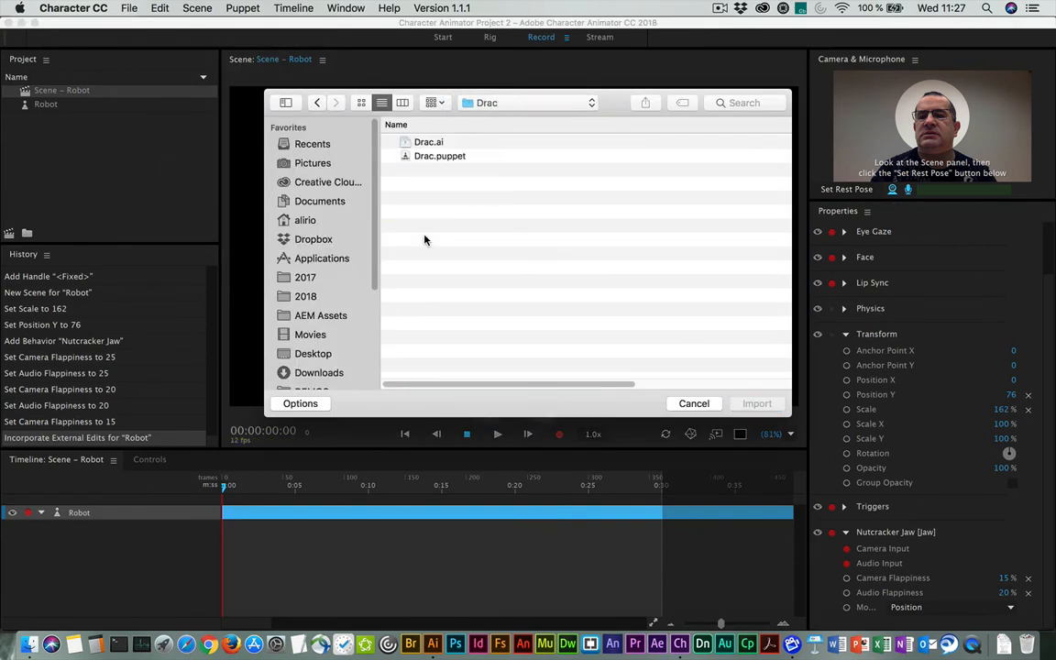
left_click(403, 143)
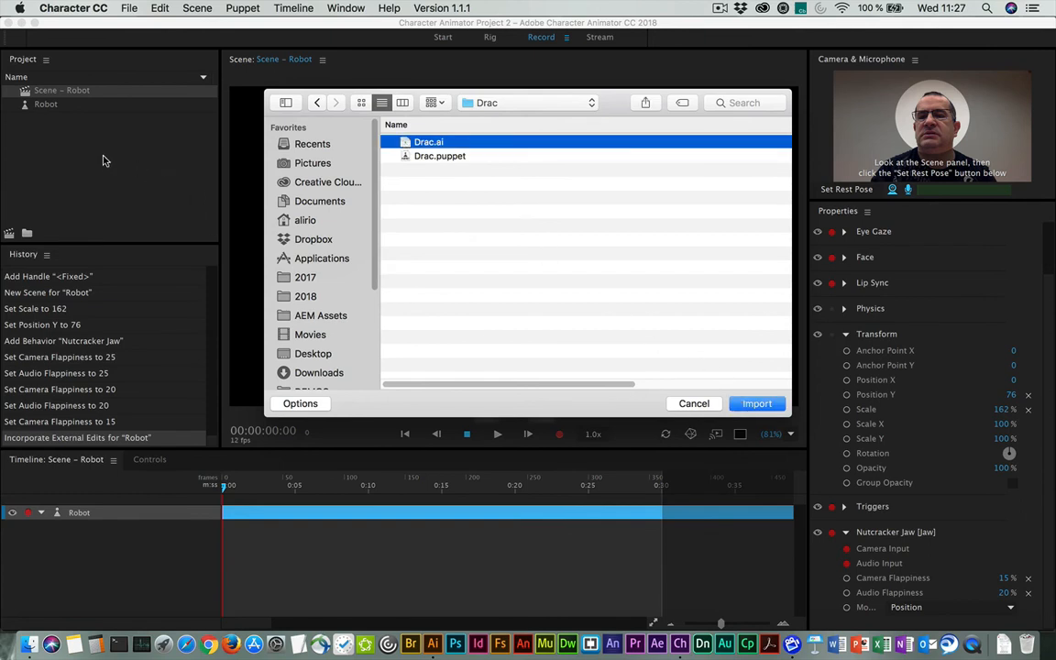
key("Return")
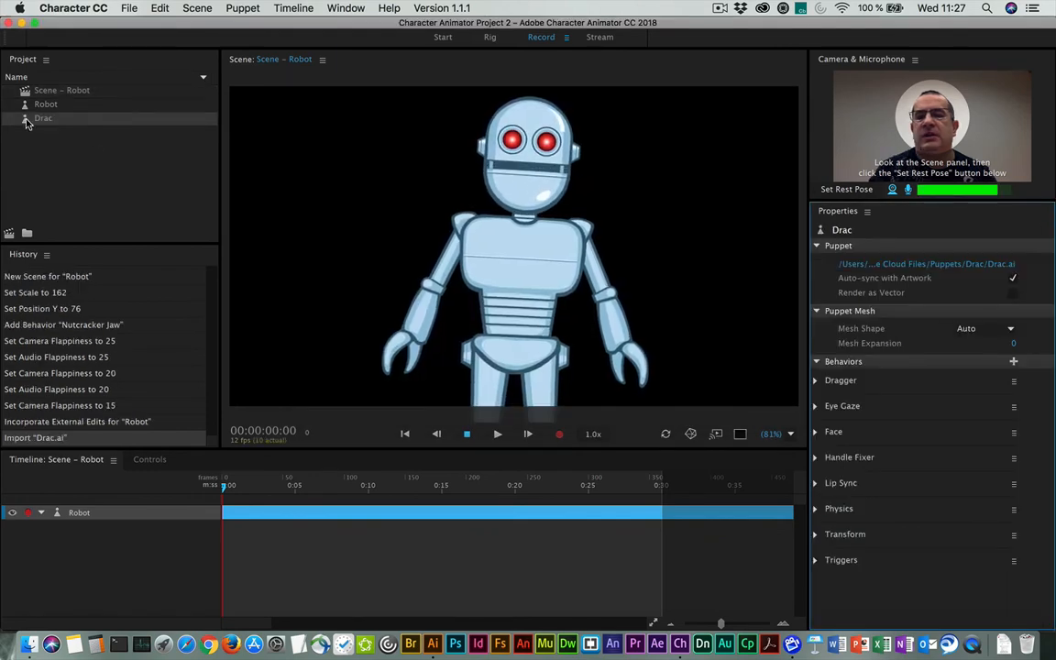
Open the Drac puppet for rigging and pin the Dragon layer with a Fixed handle at the base of the body
left_click(26, 123)
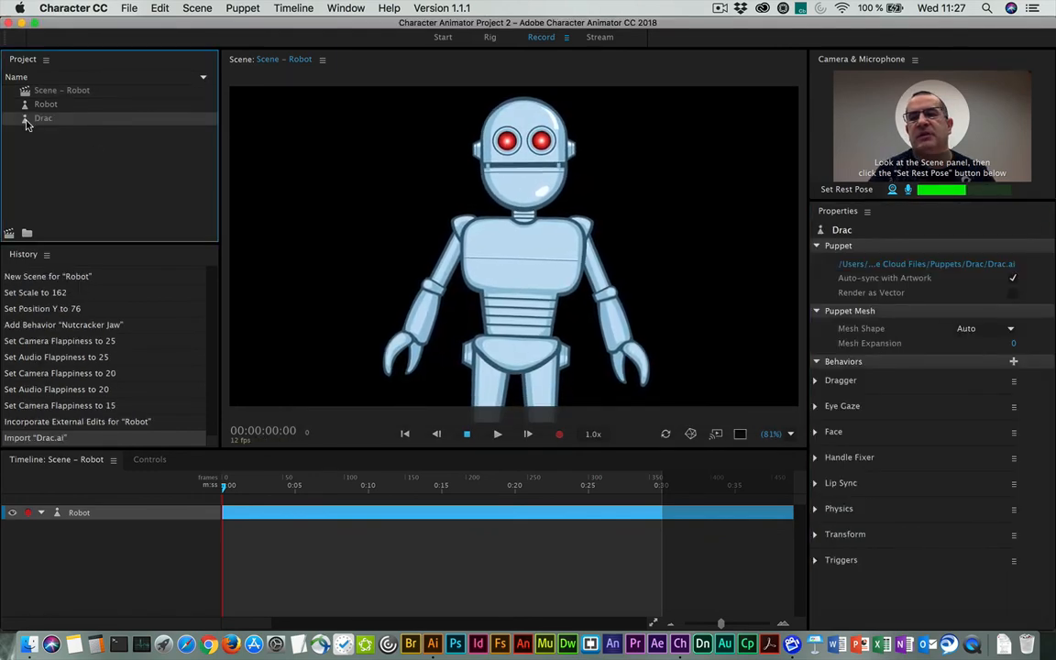
double_click(25, 123)
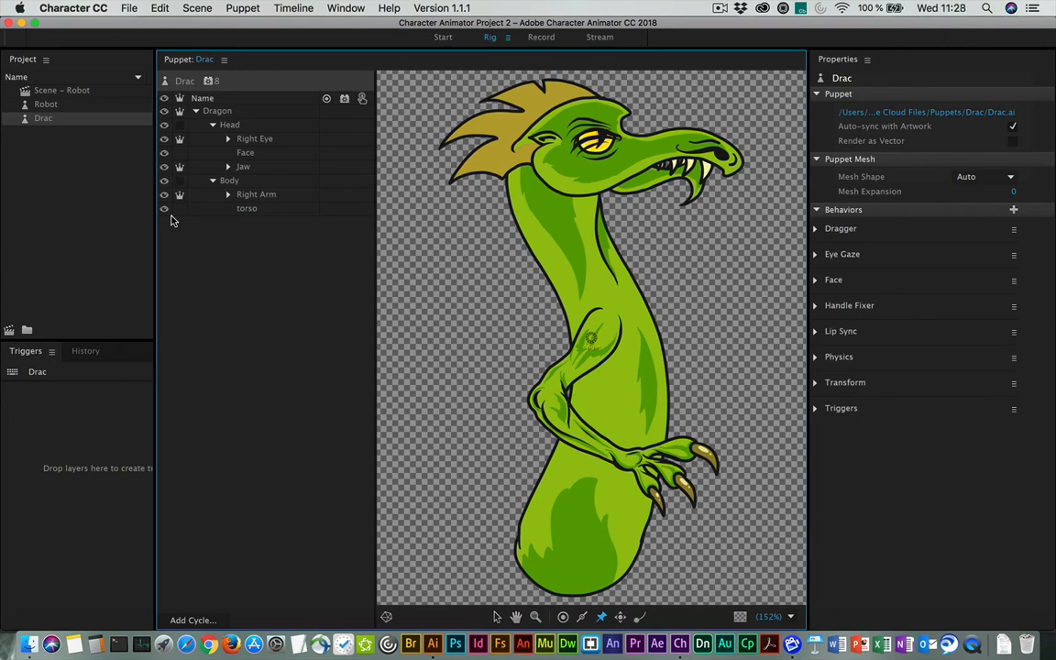
left_click(220, 111)
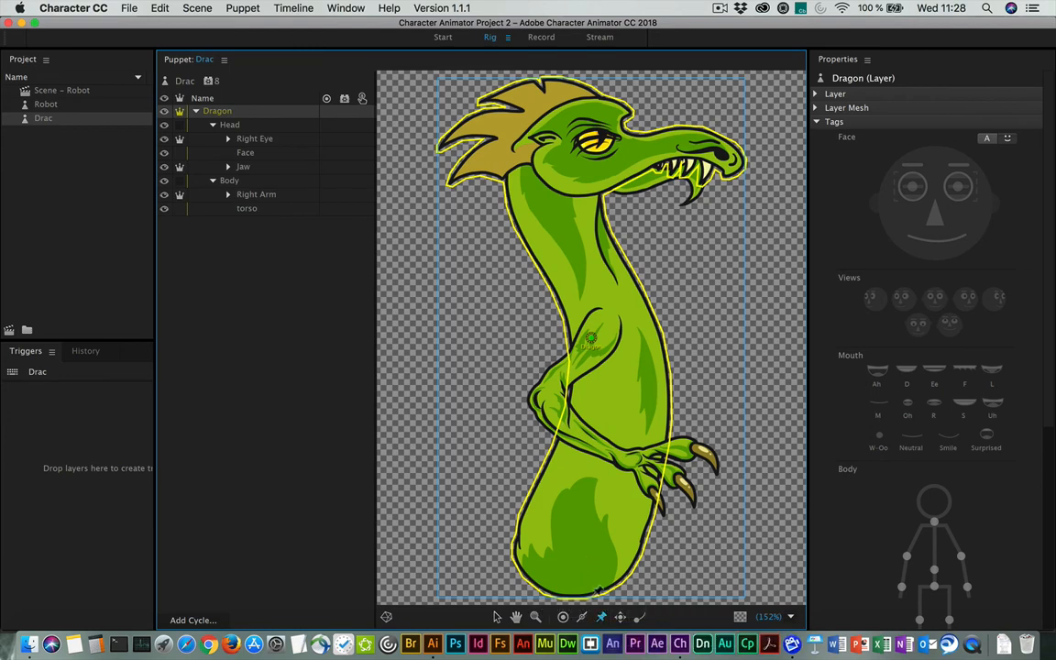
left_click(578, 569)
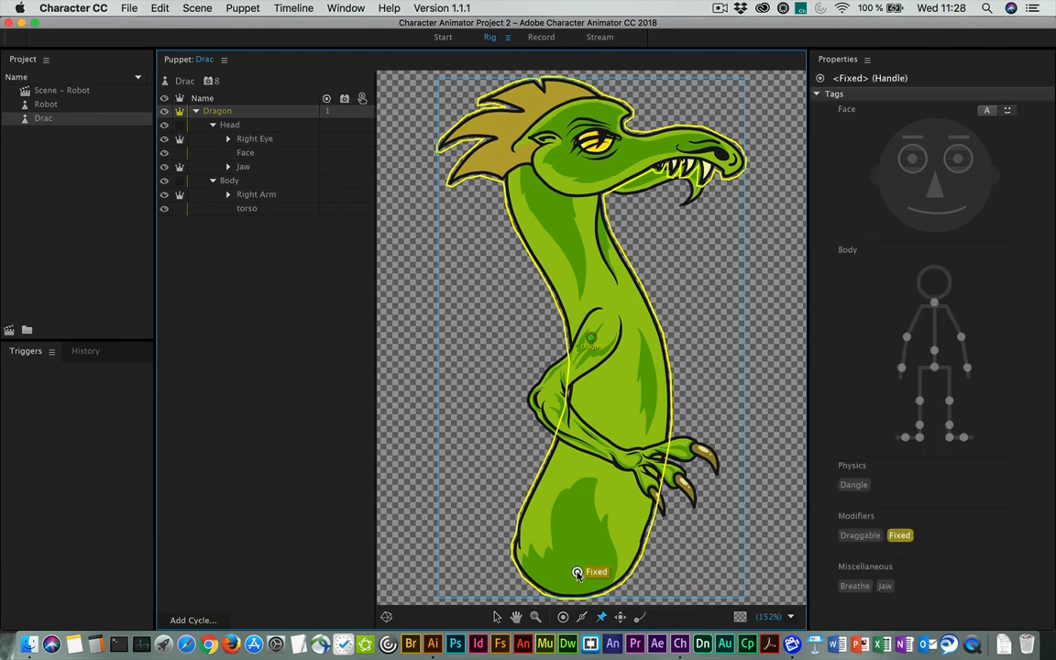
Move the Right Arm layer's origin handle up to the dragon's shoulder
left_click(252, 196)
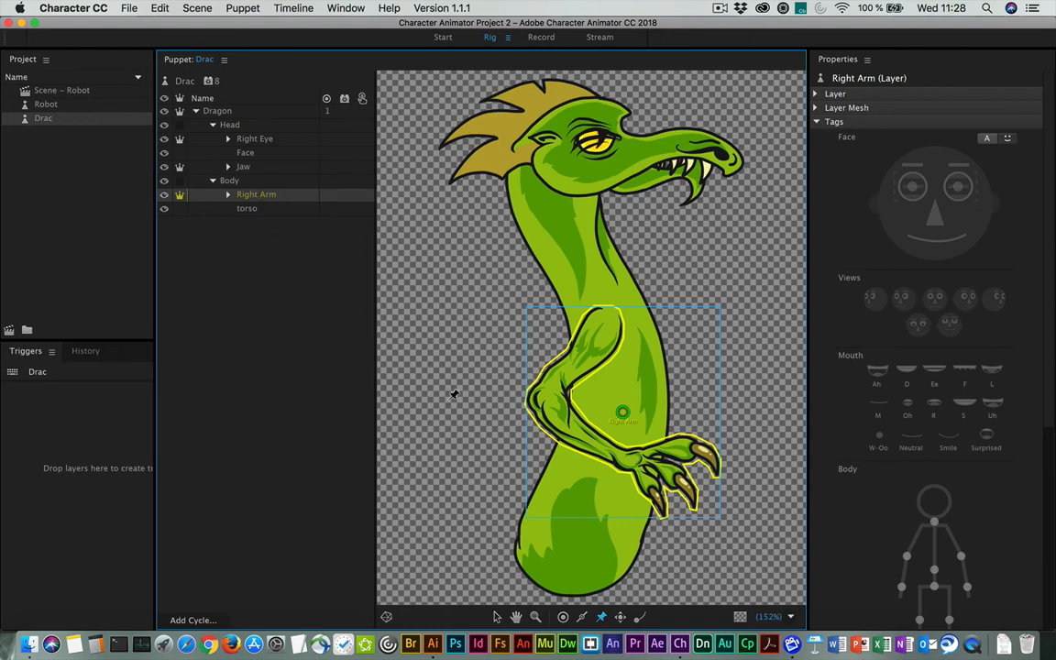
left_click(495, 618)
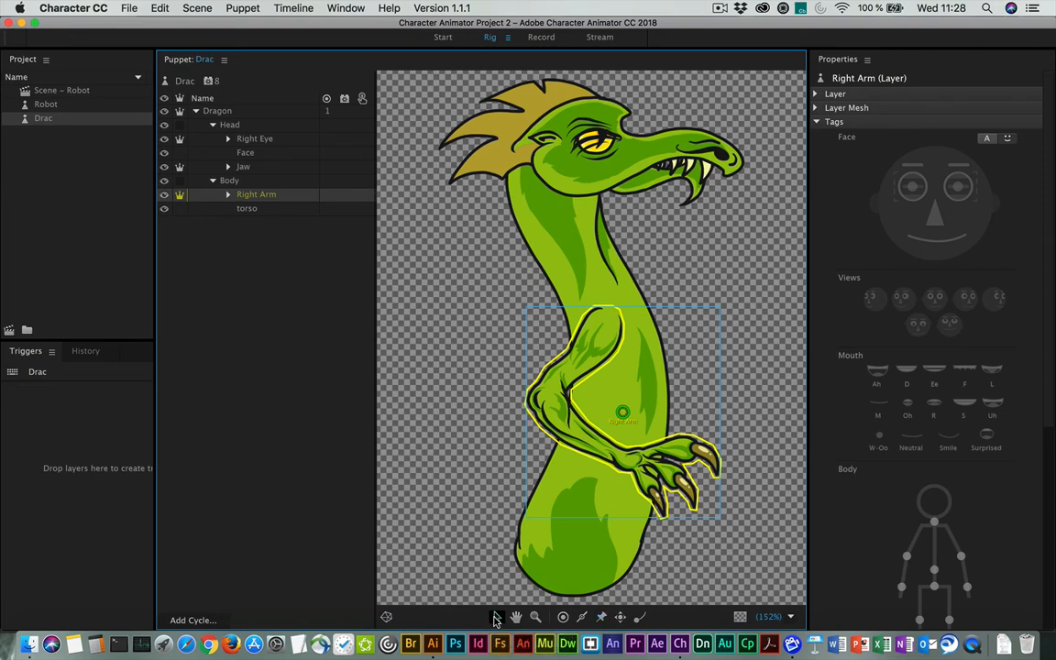
left_click_drag(623, 415, 603, 327)
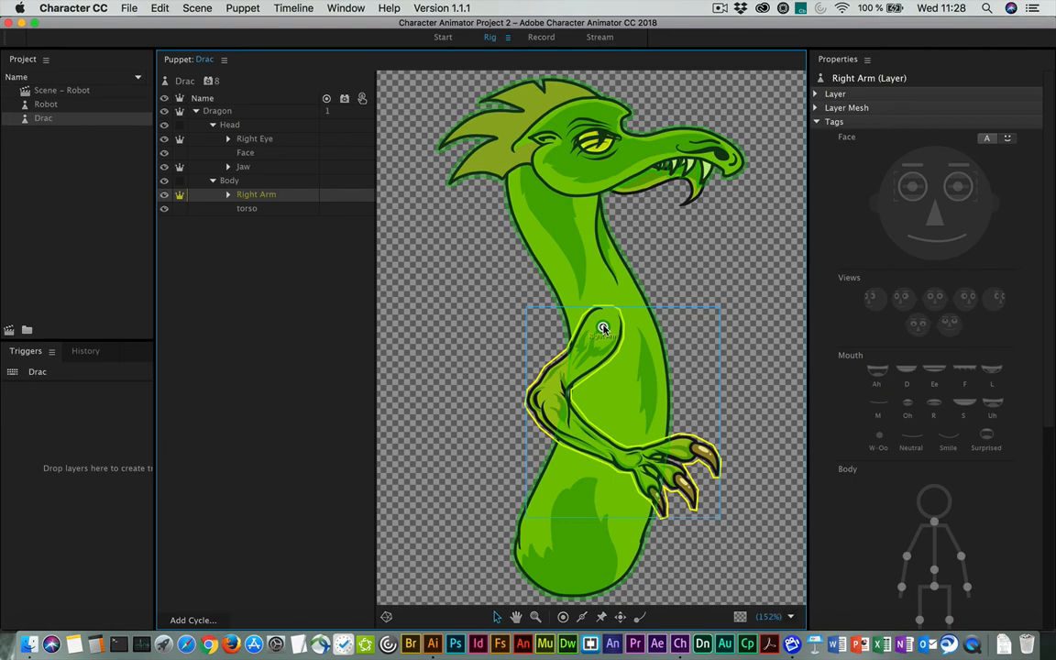
left_click(603, 328)
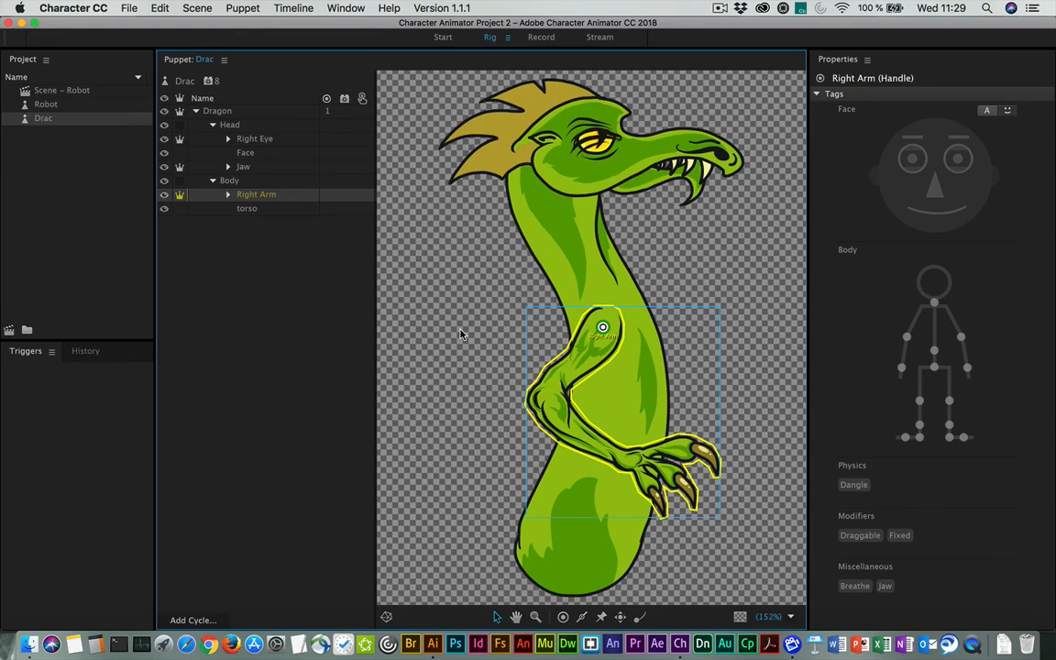
Check the Face and Jaw layers of the puppet and create a new scene from Drac
left_click(247, 153)
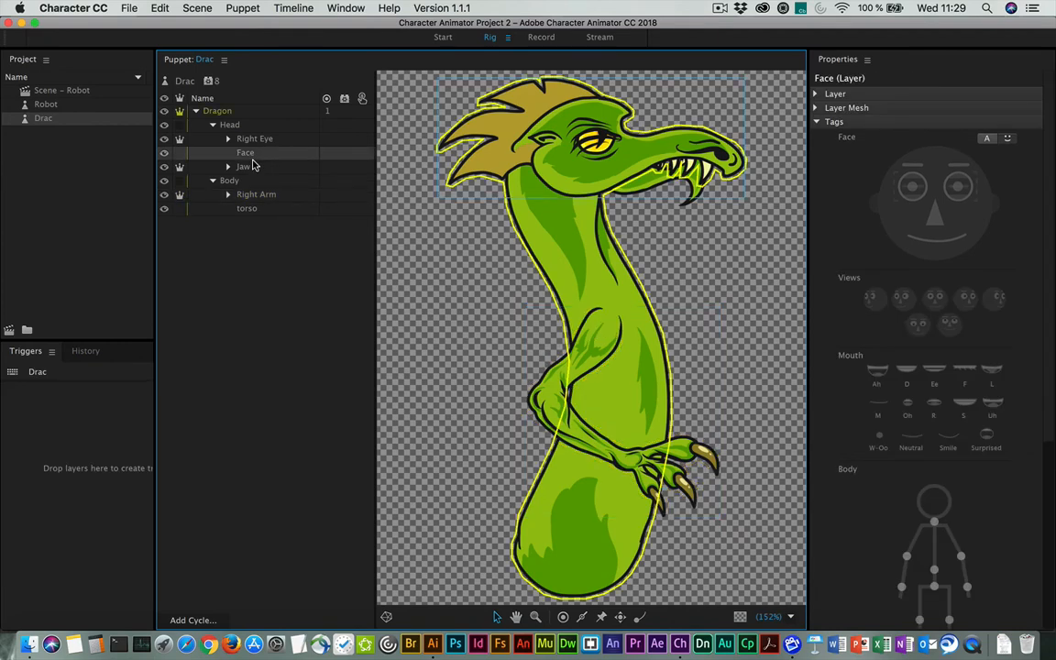
left_click(249, 167)
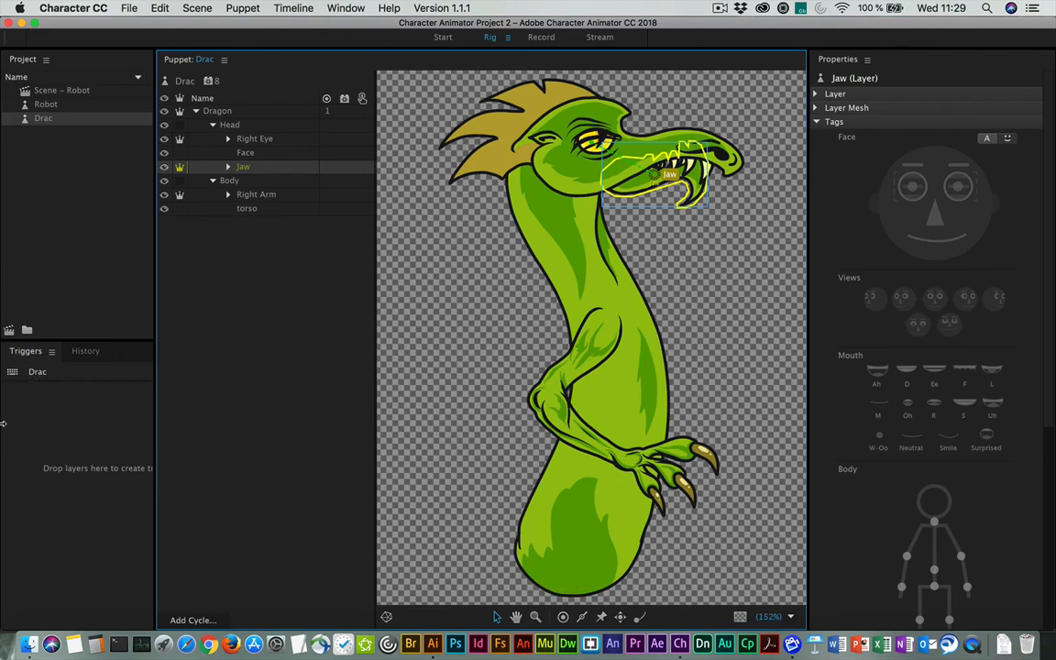
left_click(9, 332)
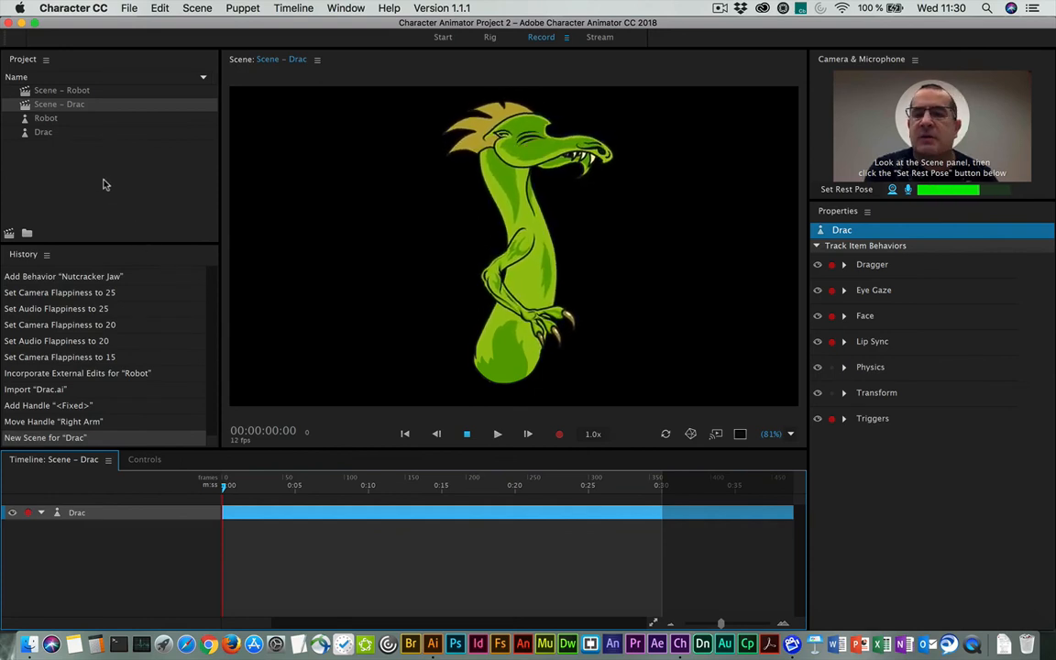
Reopen the Drac puppet for rigging and move the Jaw origin handle back to the hinge of the jaw
double_click(37, 132)
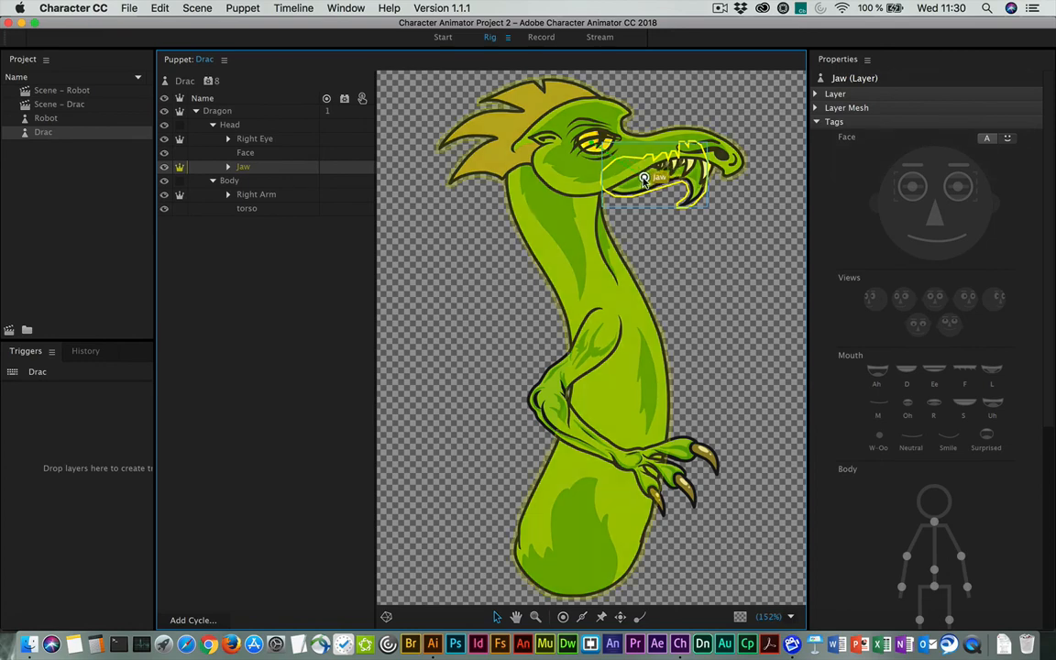
left_click_drag(644, 178, 616, 178)
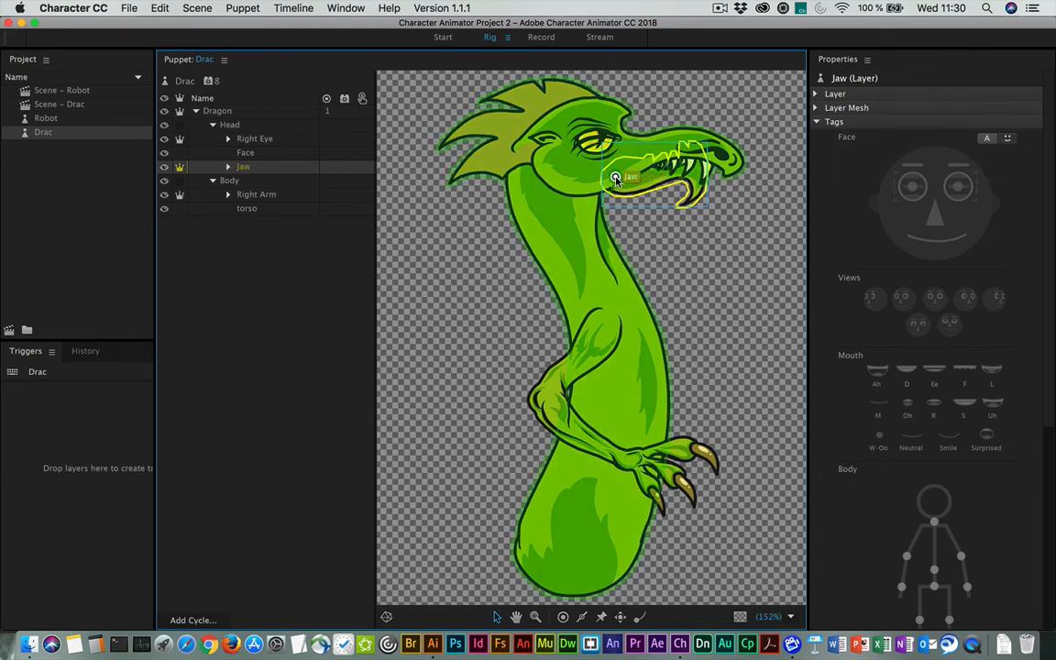
left_click_drag(616, 179, 616, 180)
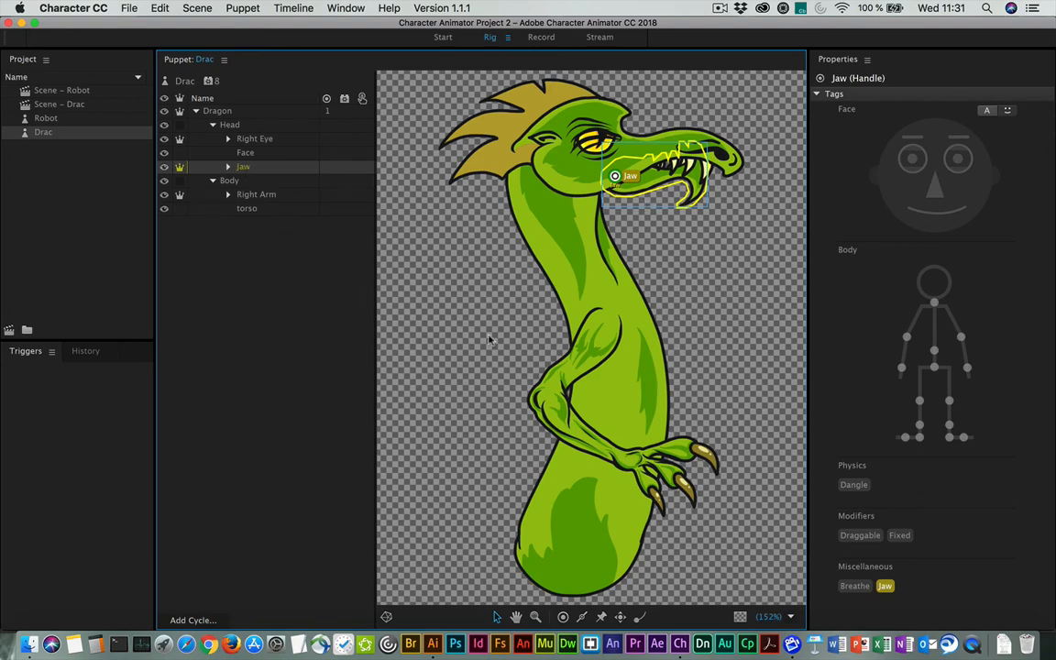
Add the Nutcracker Jaw behavior to the dragon's Jaw layer
left_click(816, 94)
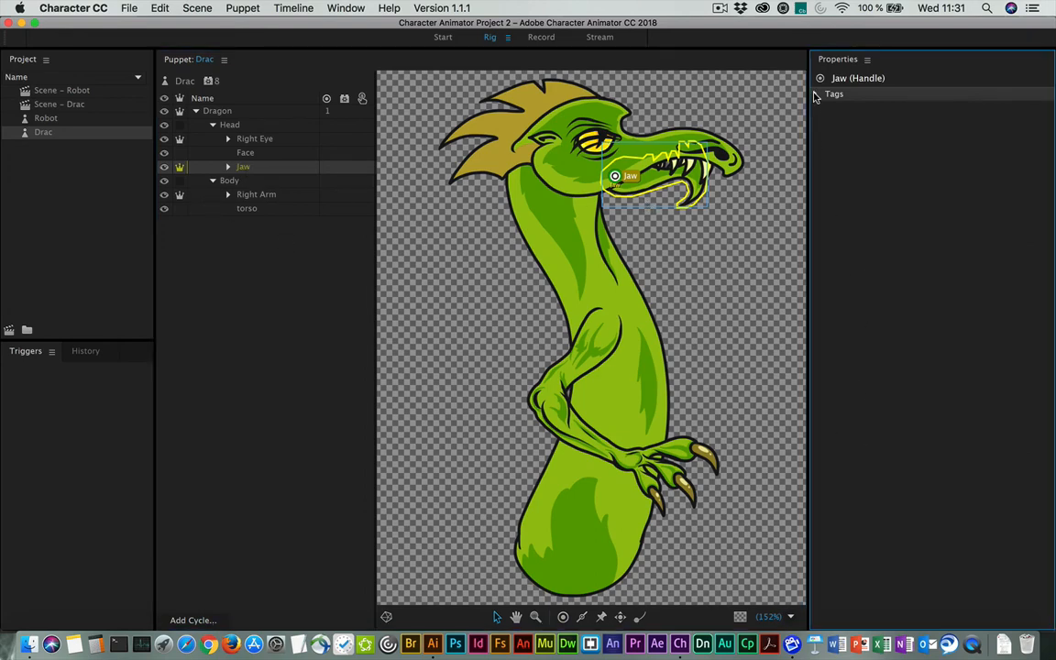
left_click(816, 94)
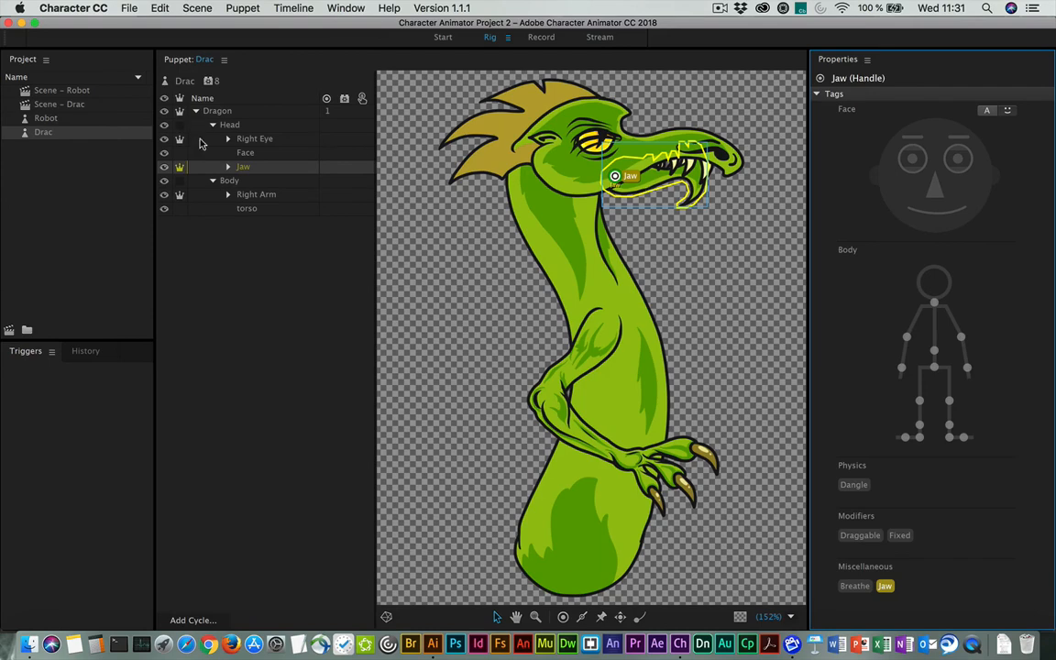
left_click(243, 168)
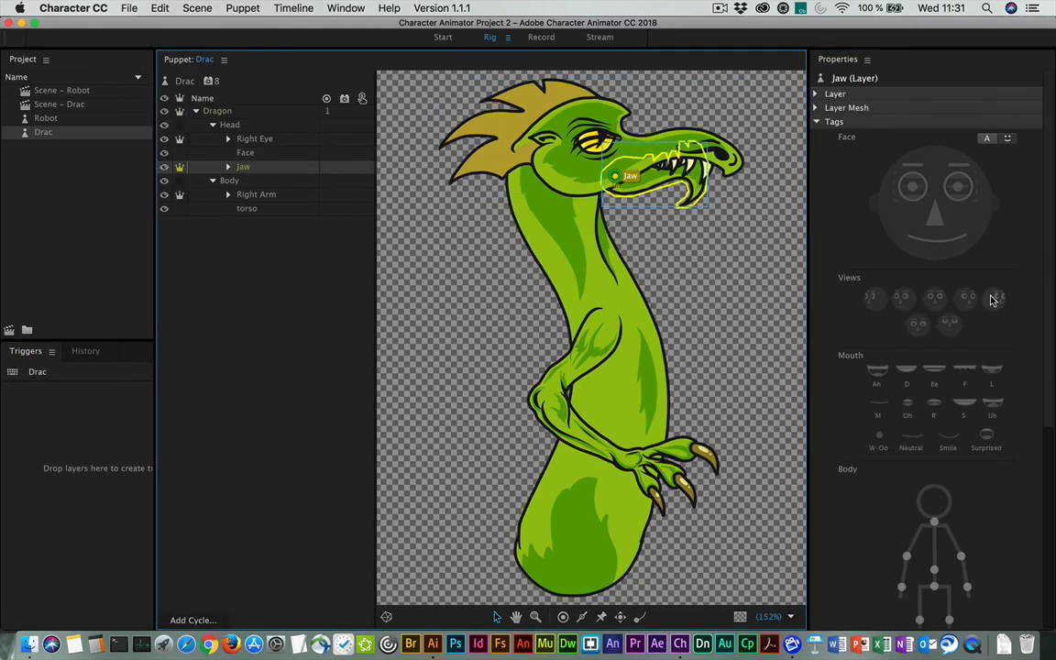
scroll(984, 486, "down", 5)
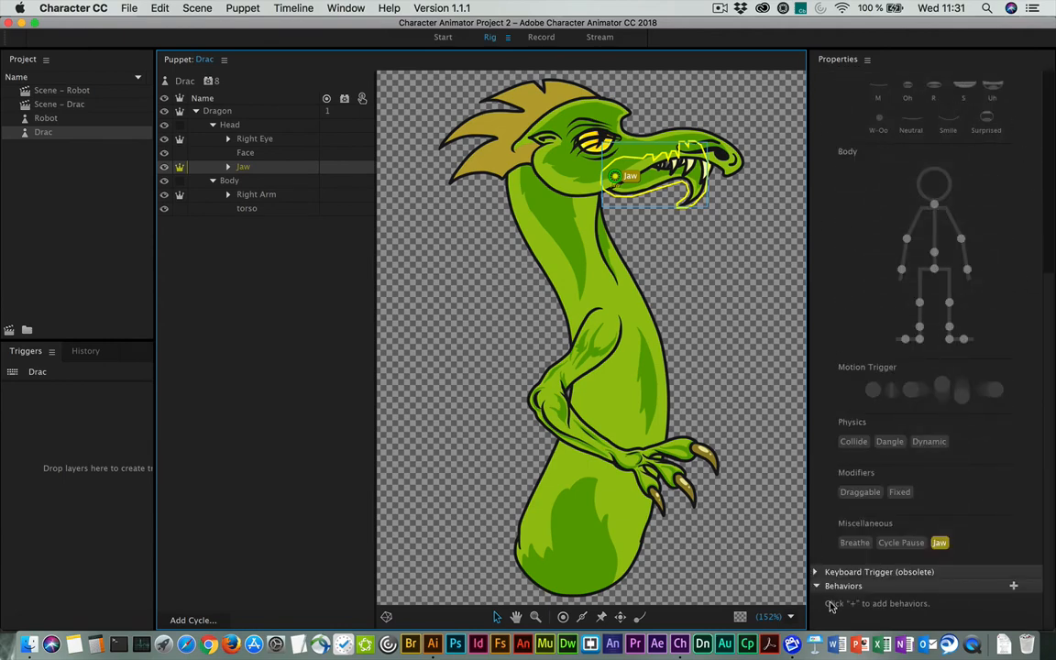
left_click(1014, 587)
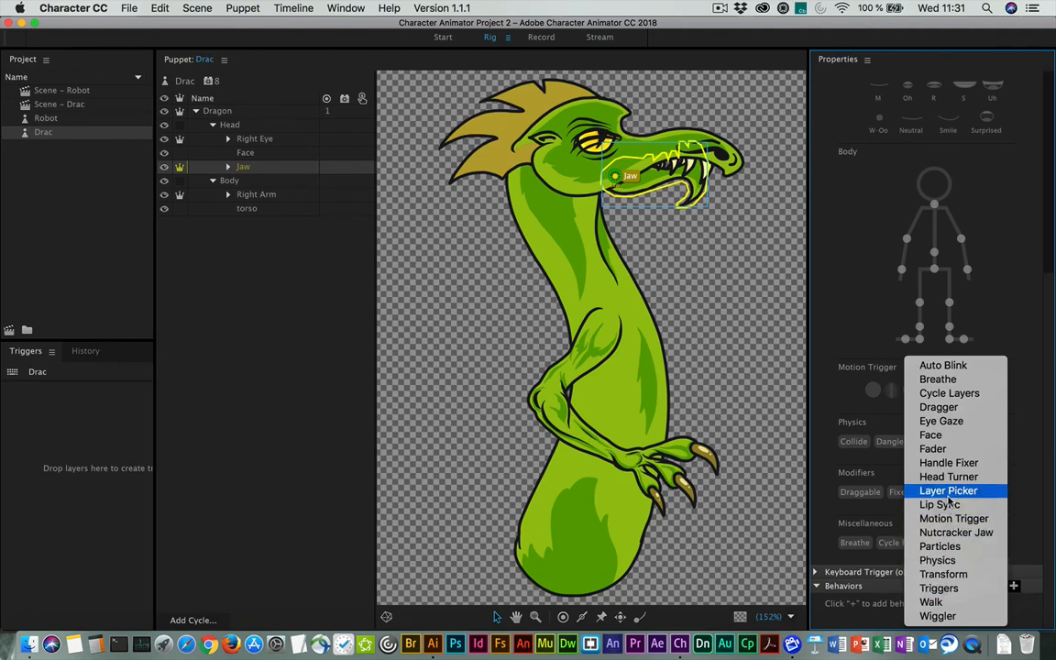
left_click(943, 533)
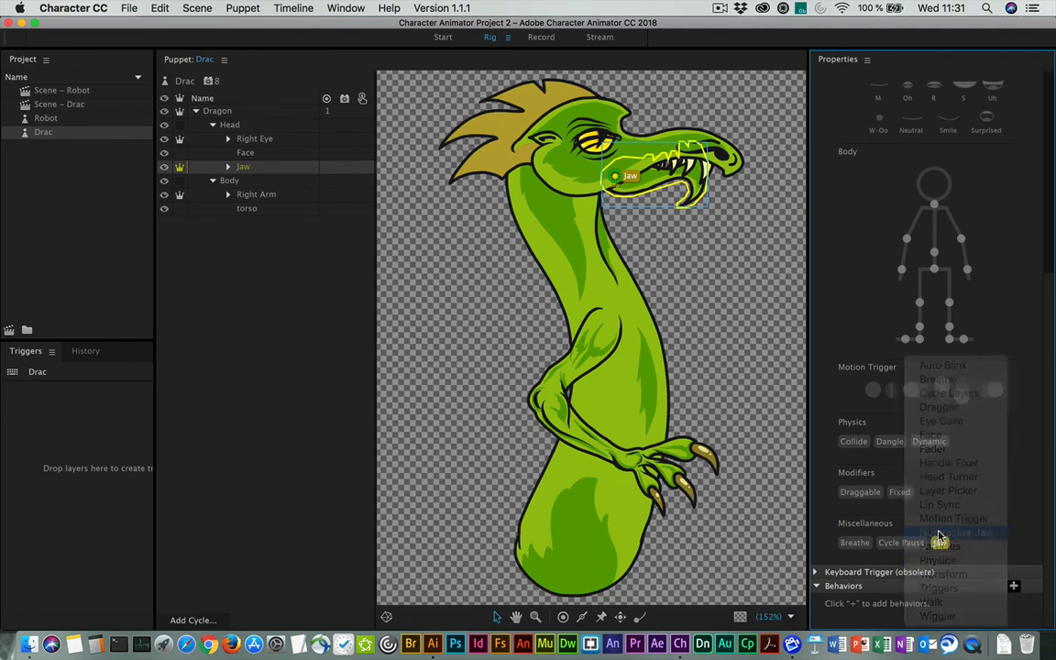
Set the movement of the Jaw layer's Nutcracker Jaw behavior to Rotation Clockwise
scroll(926, 550, "down", 2)
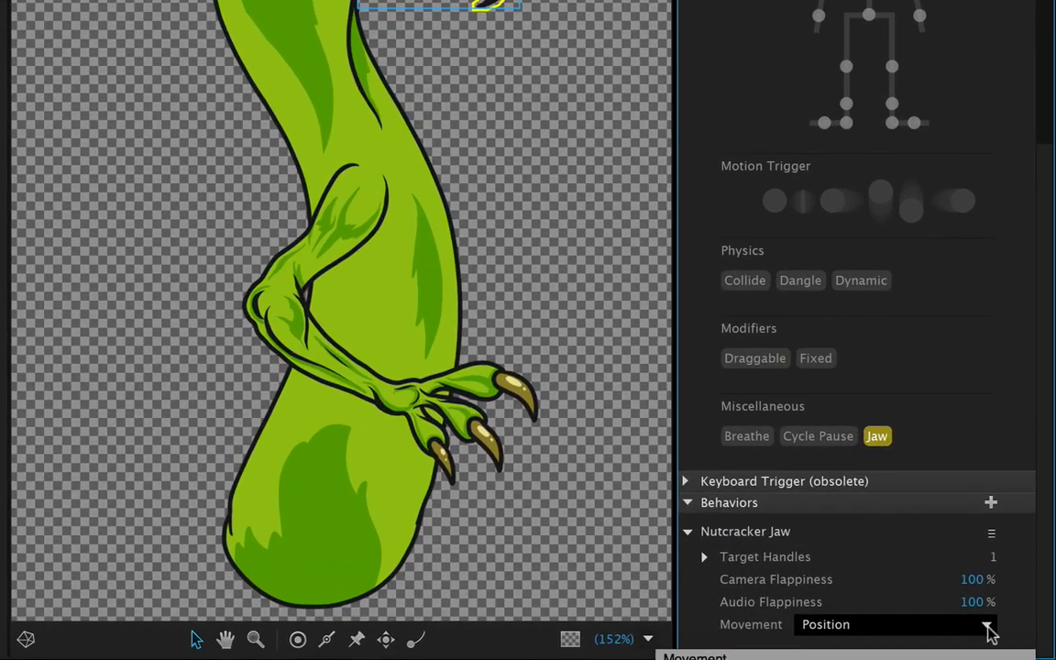
left_click(1010, 608)
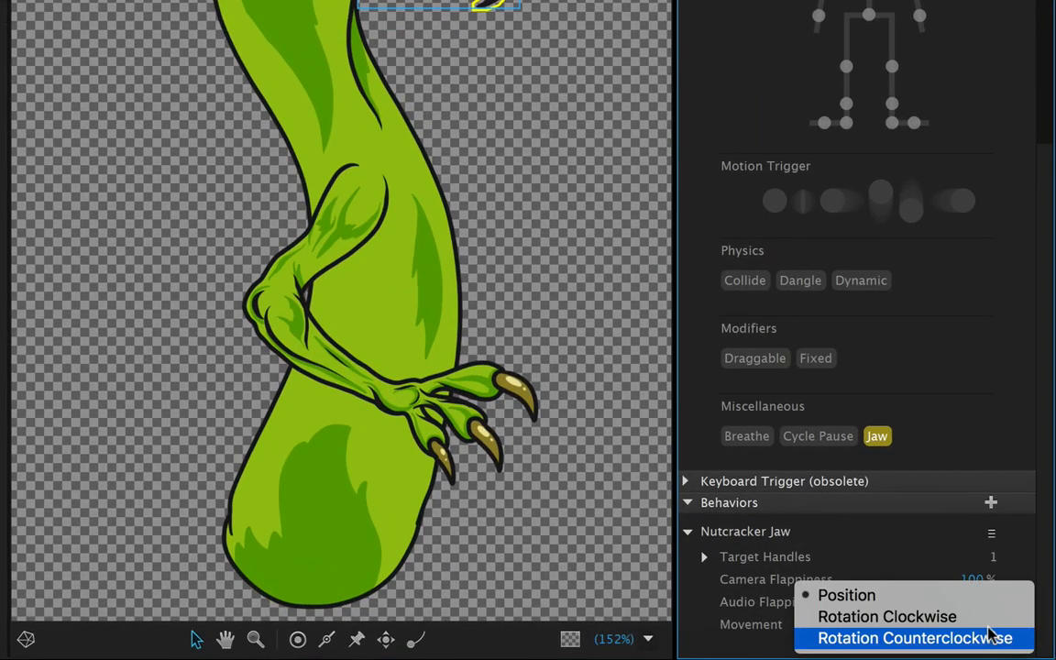
left_click(876, 617)
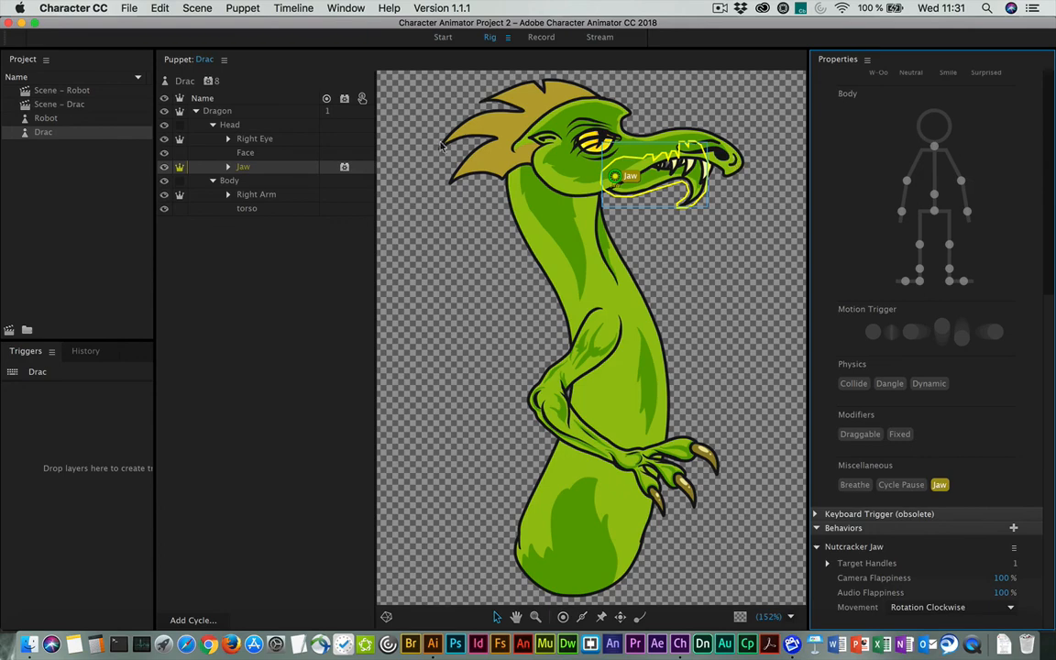
left_click(924, 610)
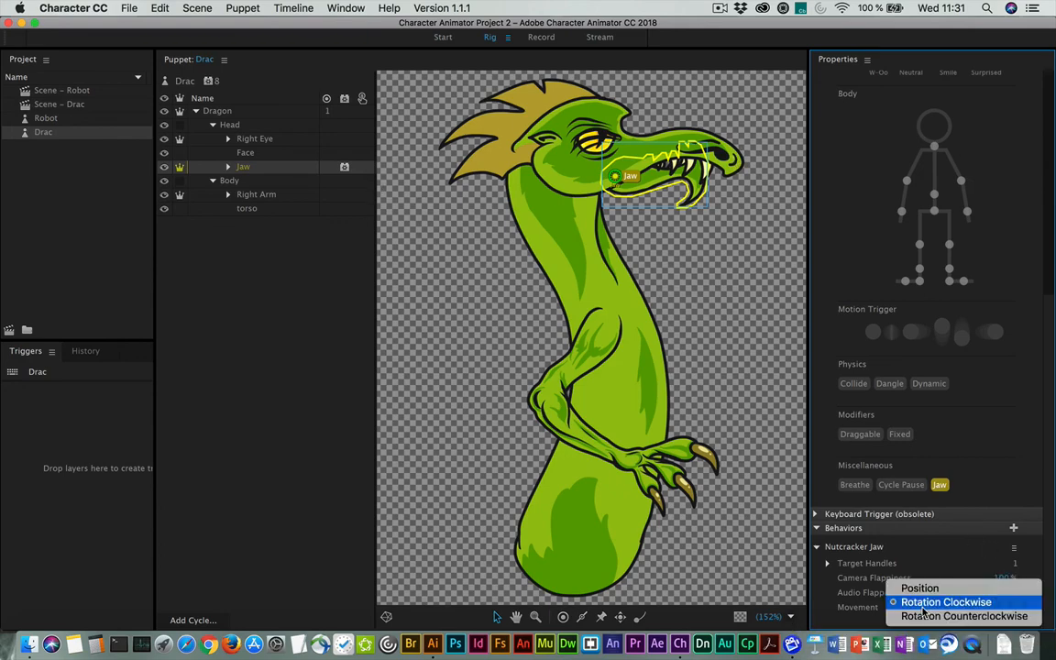
left_click(417, 231)
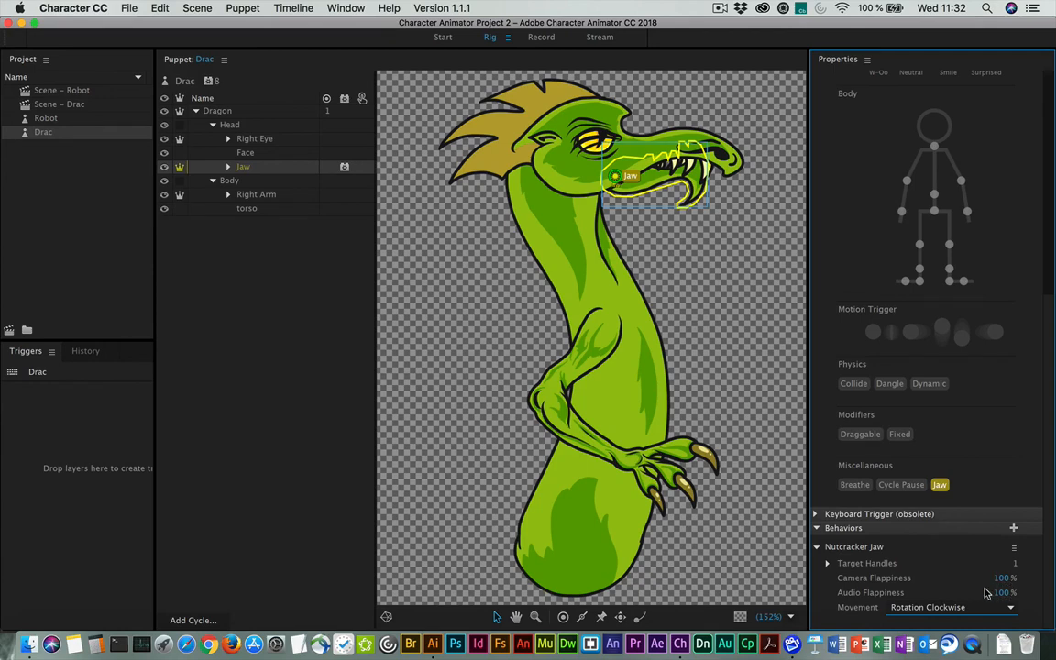
Open the Drac scene and set the Nutcracker Jaw behavior to 0% Camera Flappiness with Rotation Clockwise movement
double_click(29, 104)
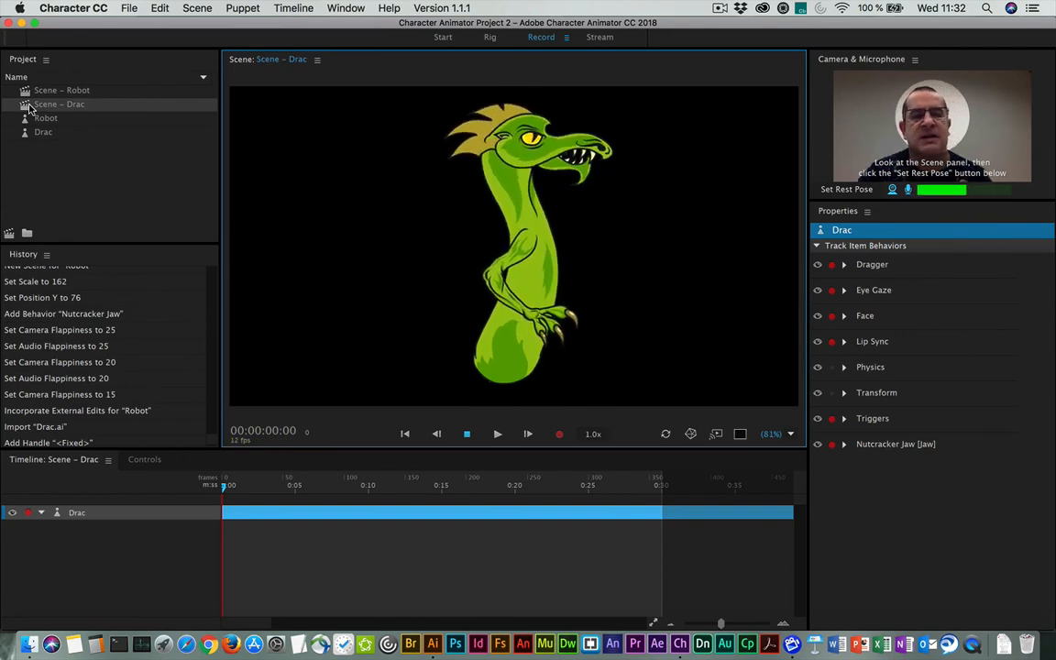
left_click(844, 446)
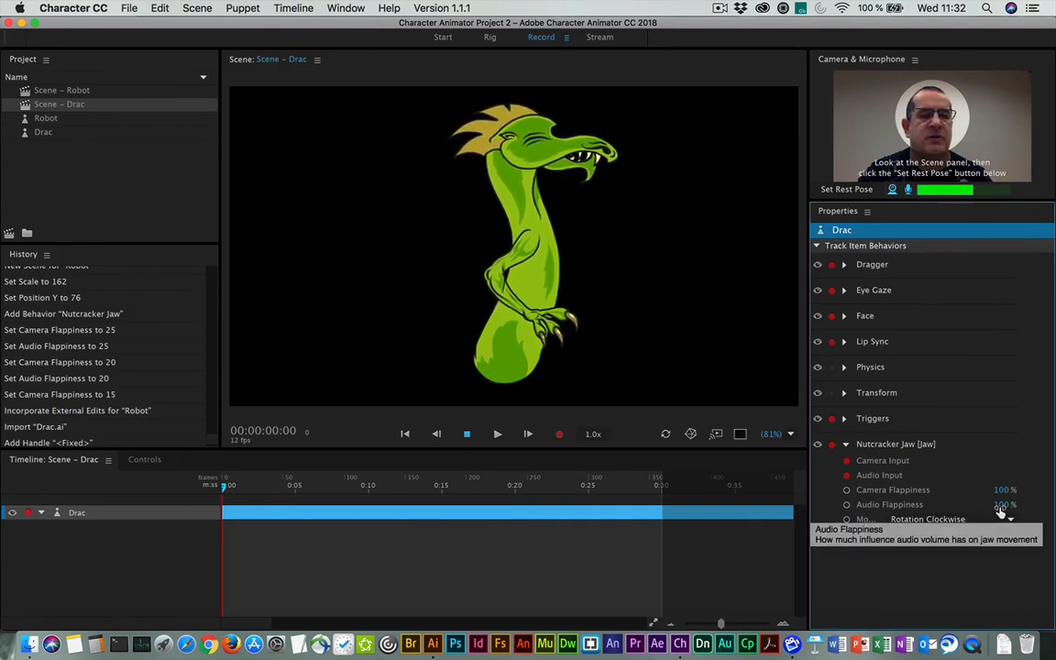
mouse_move(1001, 493)
left_mouse_down()
mouse_move(901, 492)
mouse_move(1001, 493)
left_mouse_up()
type("0")
left_click(953, 519)
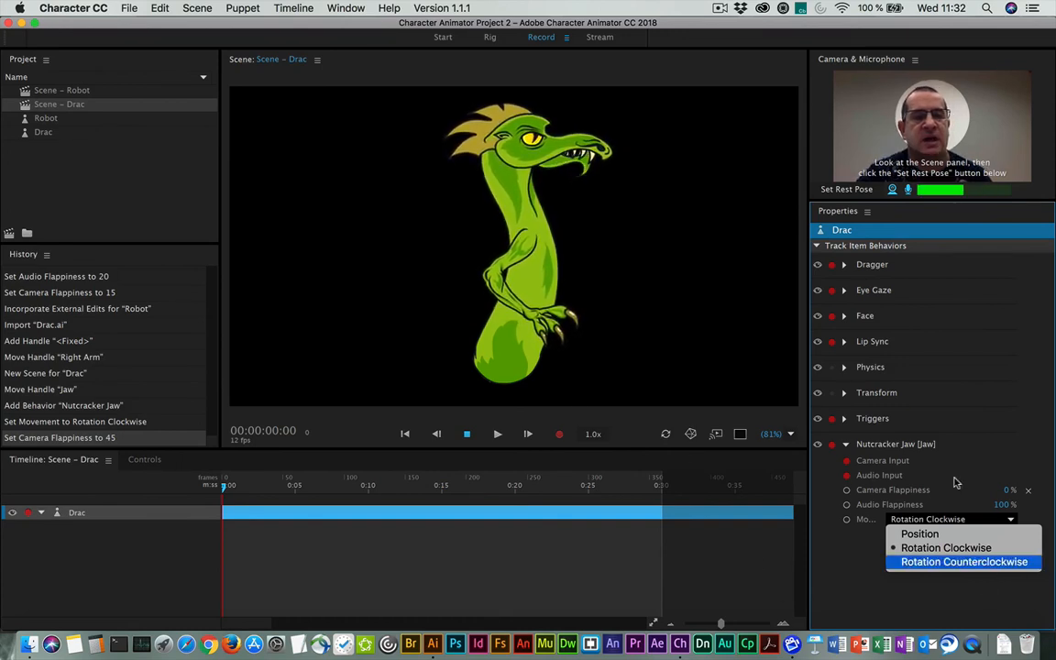
left_click(944, 547)
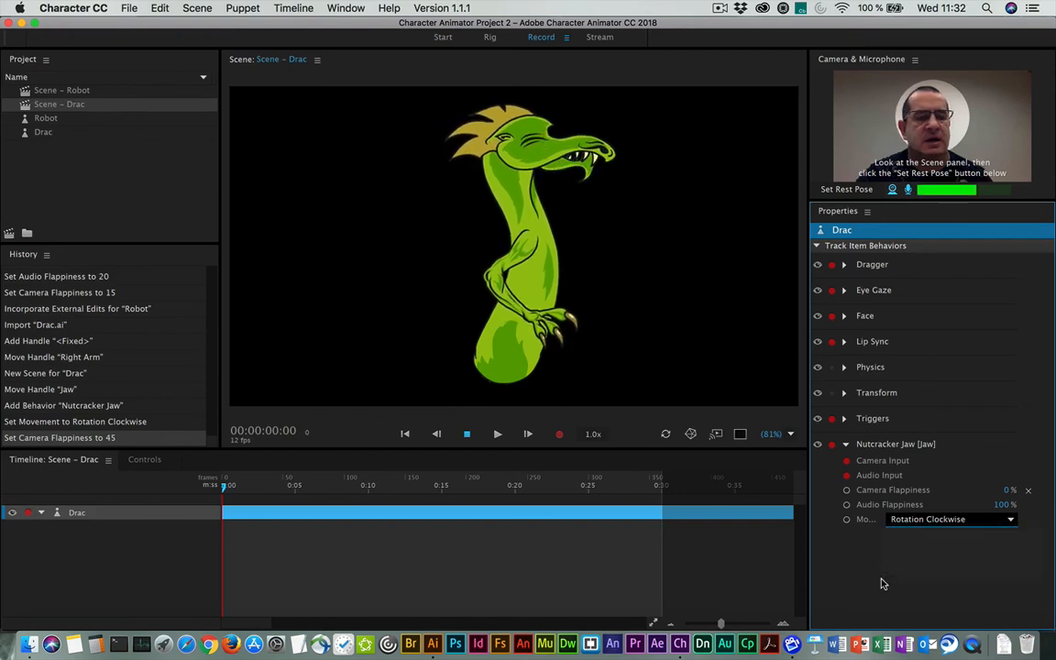
Try an Audio Flappiness of 60% for the Nutcracker Jaw and reduce it to 0%
left_click_drag(1002, 509, 968, 508)
left_click(1006, 507)
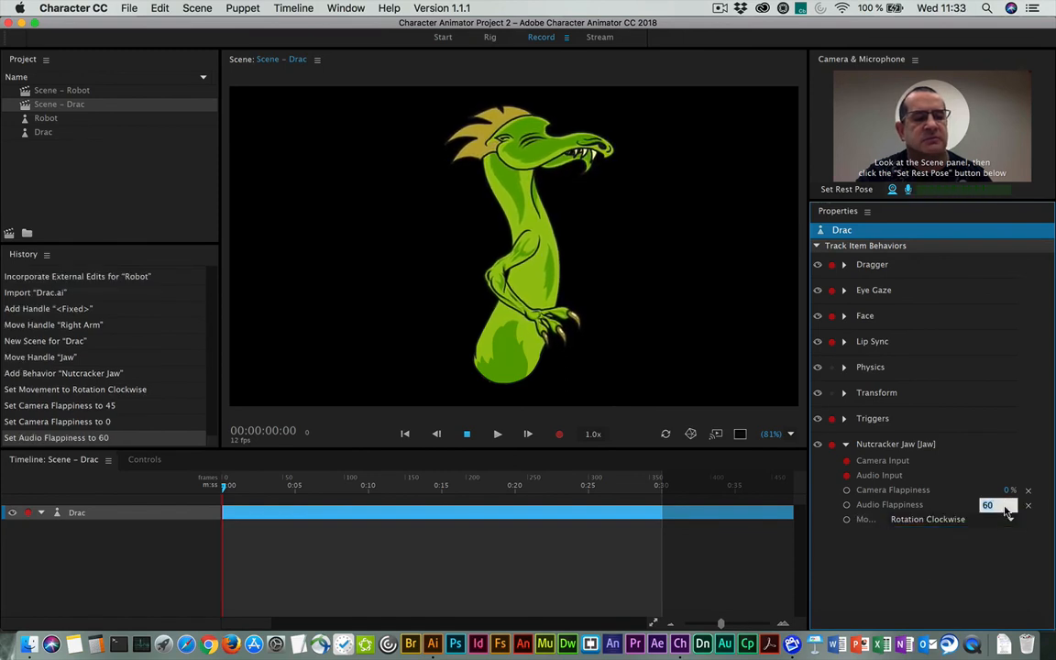
type("0")
key("Return")
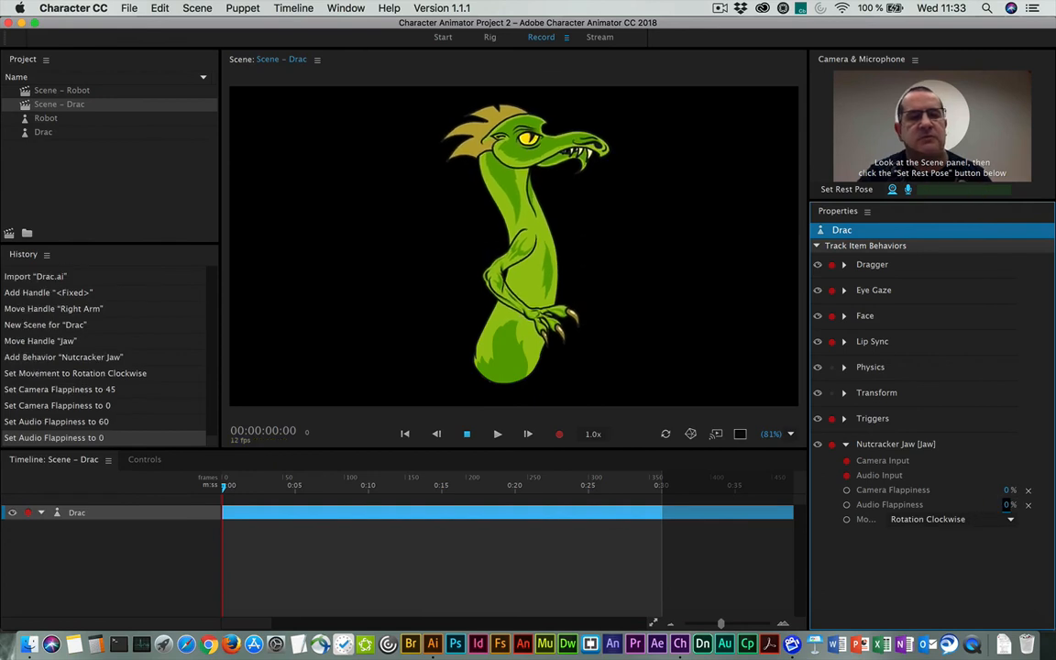
Set both the Camera Flappiness and the Audio Flappiness of the Nutcracker Jaw to 100%
left_click(1009, 490)
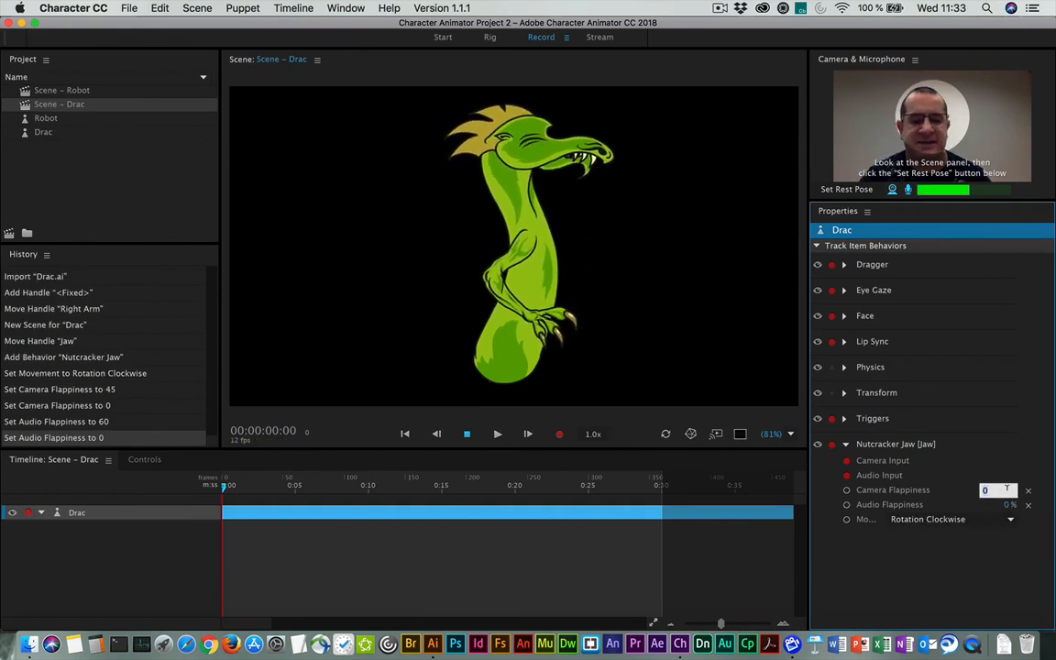
type("100")
key("Return")
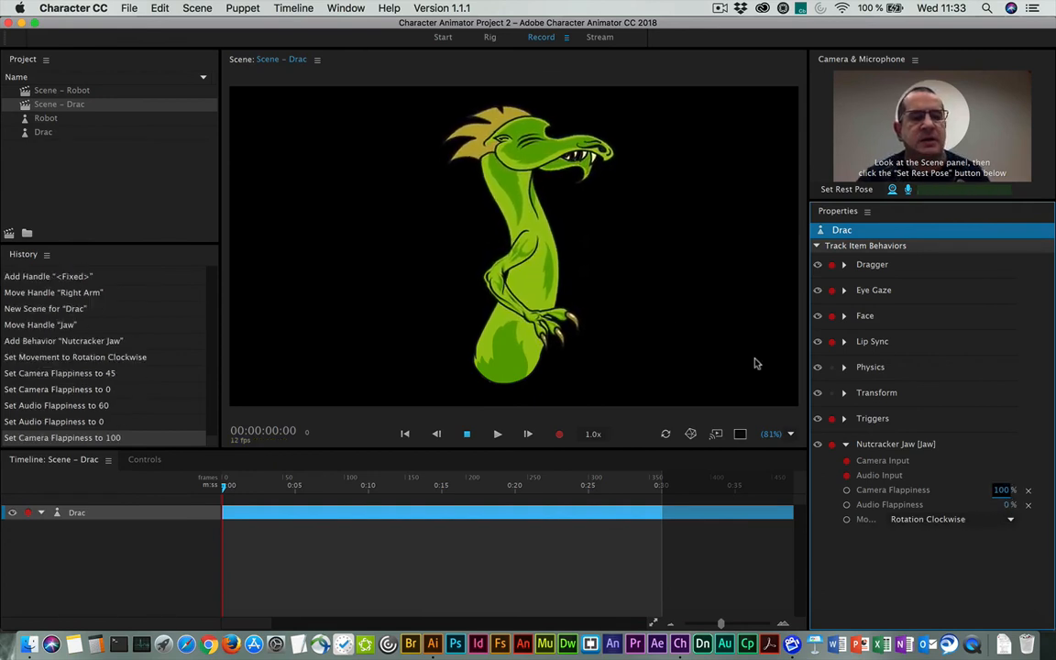
left_click(1004, 505)
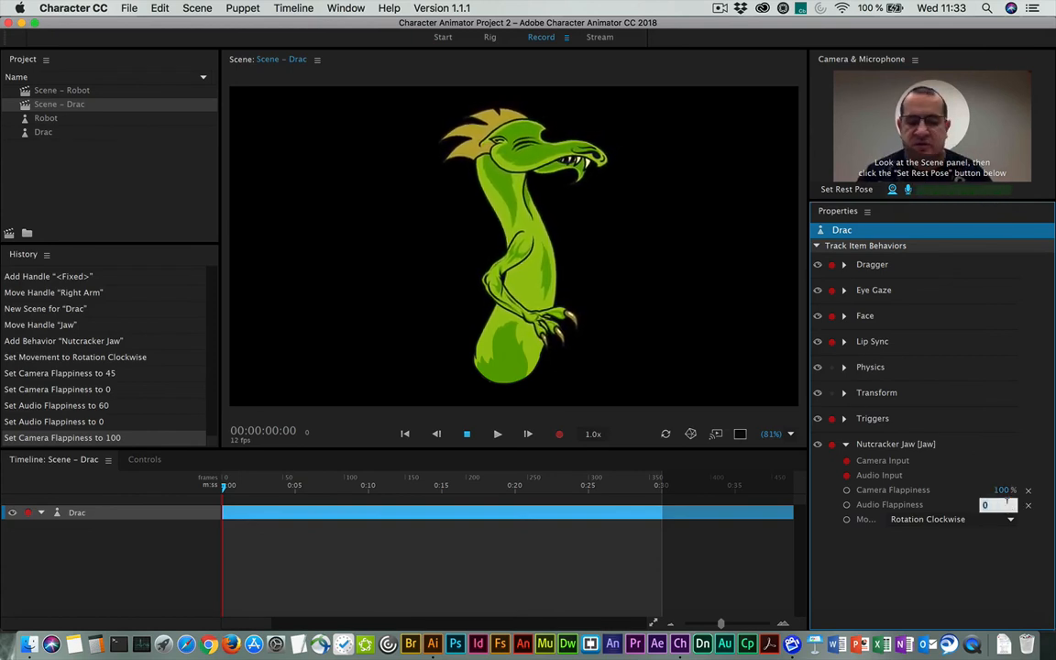
type("100")
key("Return")
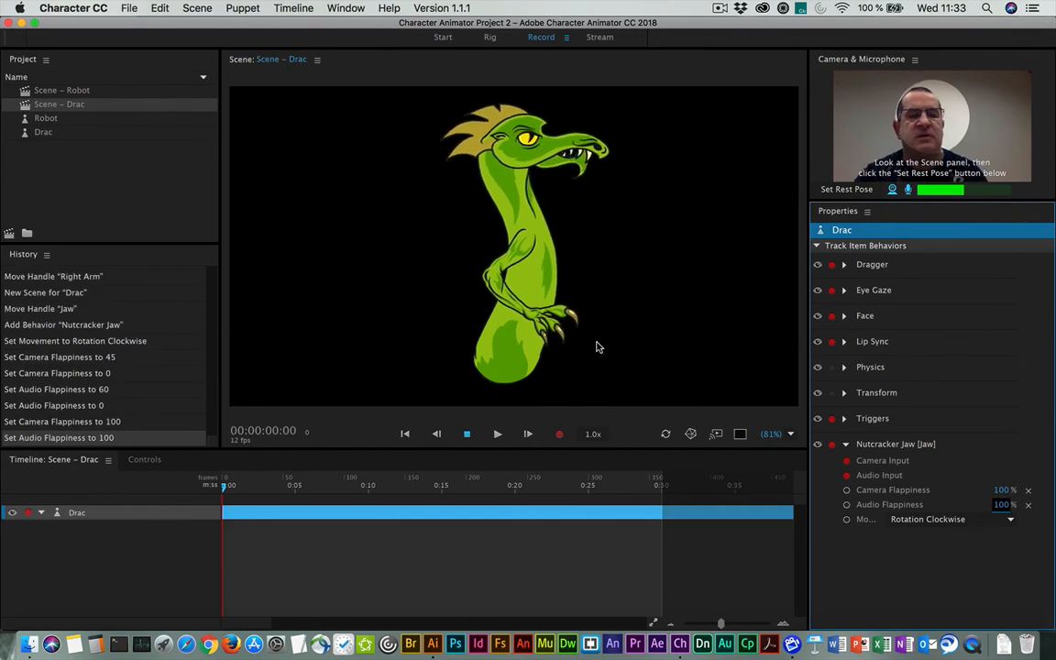